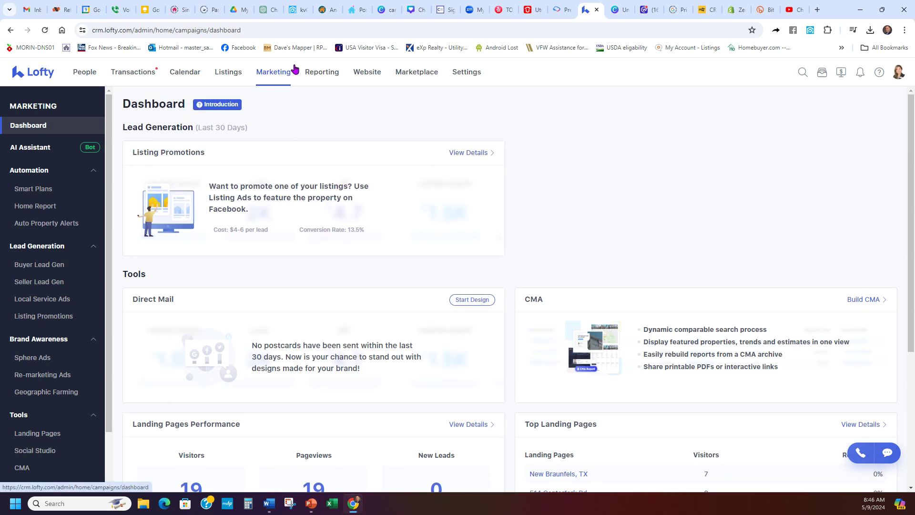
- Go to Marketing > Open House Forms and choose Add New to pick a listing
scroll(76, 393, down, 2)
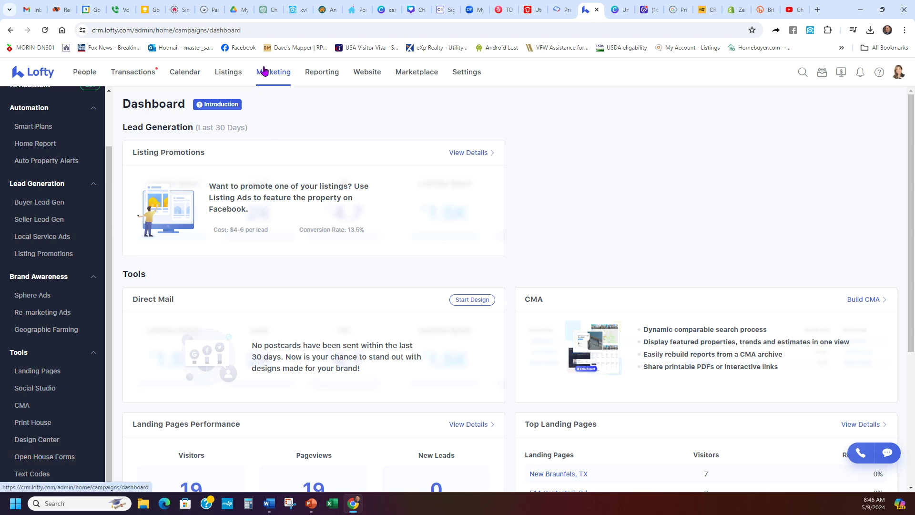
click(71, 456)
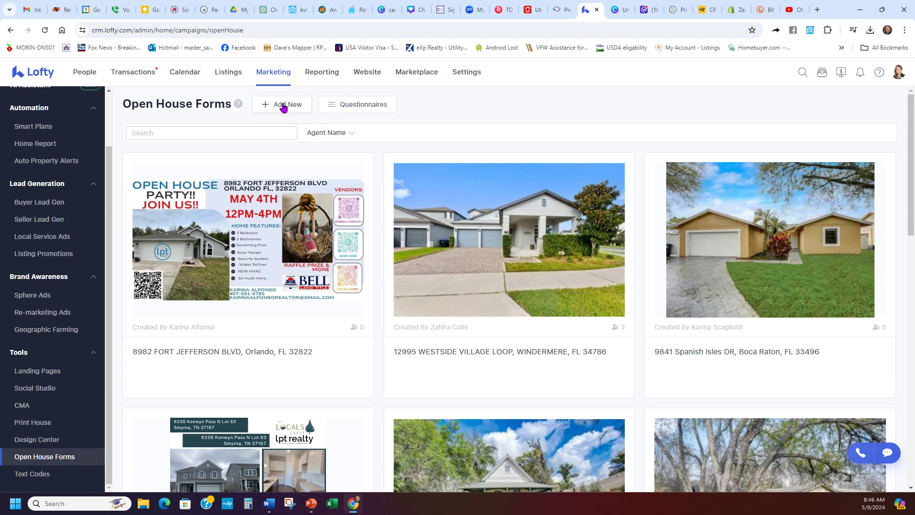
click(284, 108)
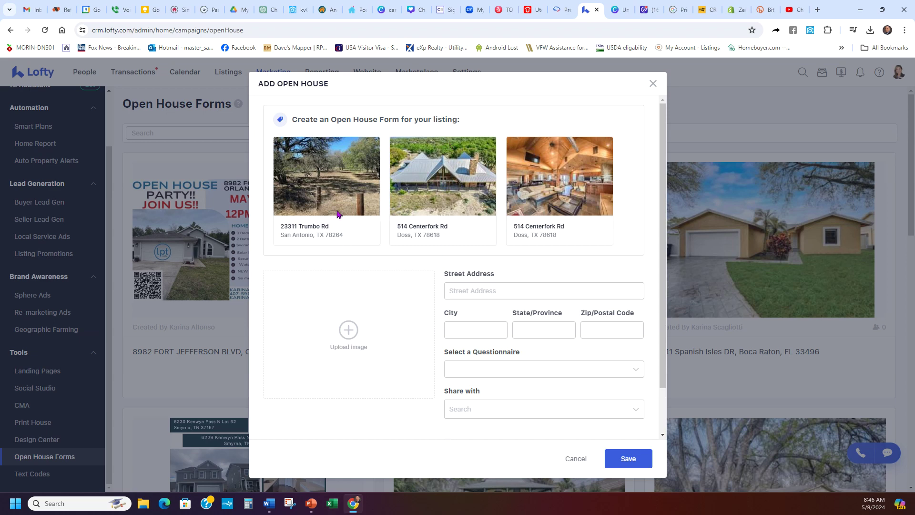
scroll(524, 201, down, 1)
scroll(573, 190, up, 1)
click(555, 186)
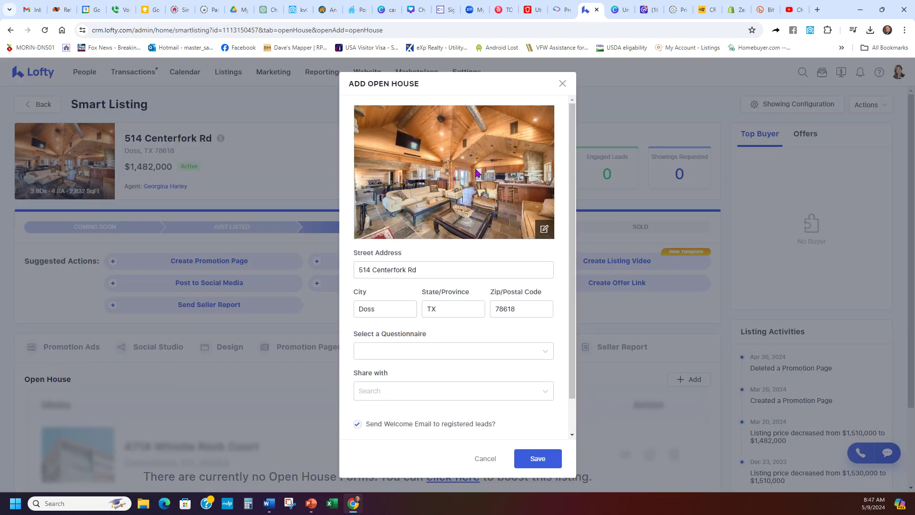
scroll(449, 248, down, 1)
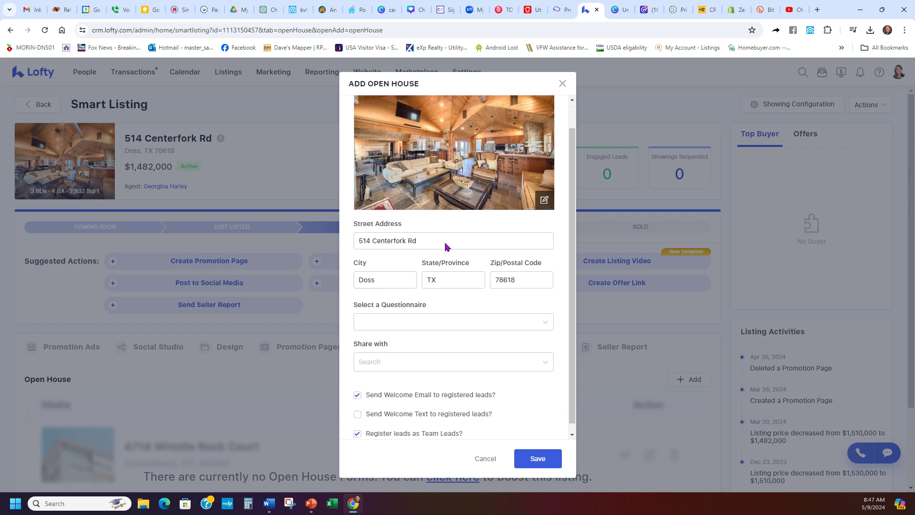
click(480, 317)
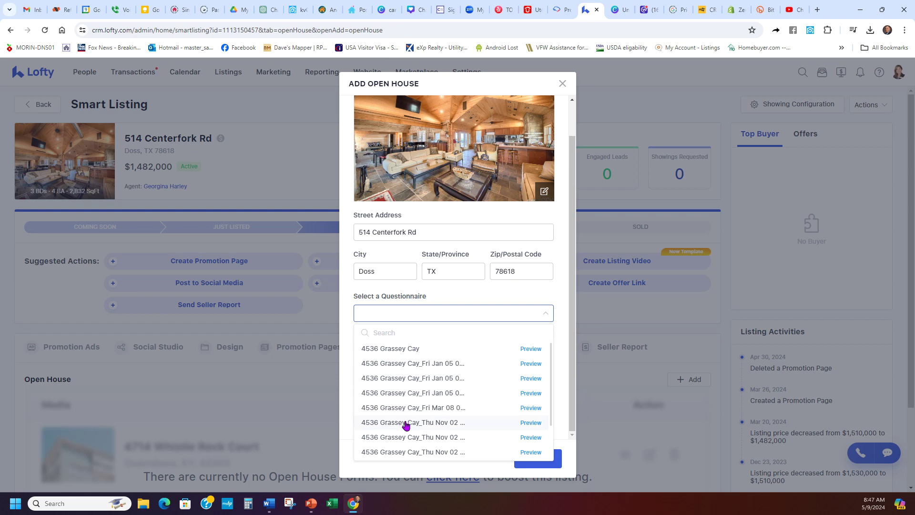
scroll(410, 414, down, 1)
scroll(418, 408, up, 1)
click(531, 349)
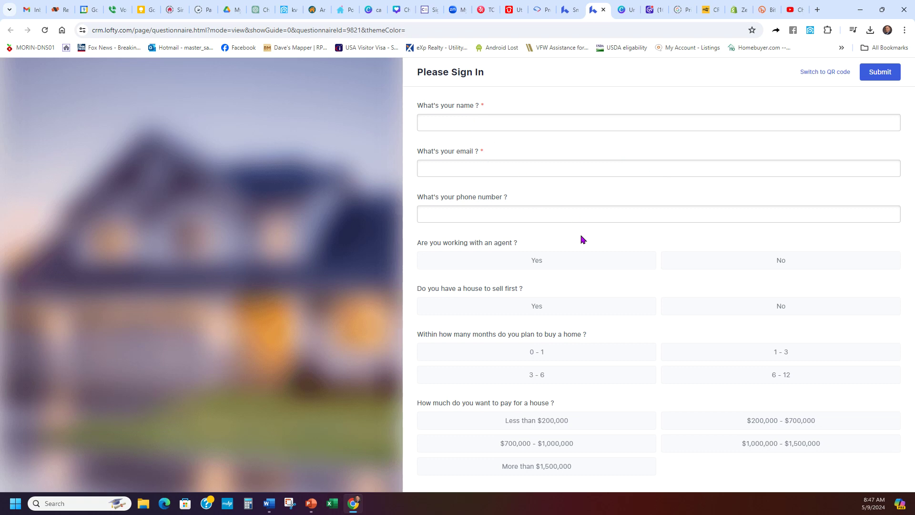
- Switch the questionnaire preview to its QR code view, then close the preview
click(817, 73)
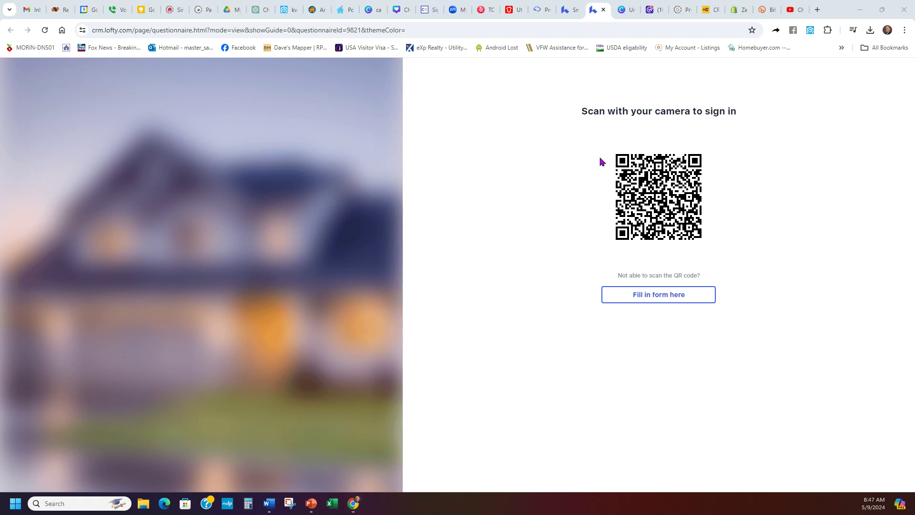
click(603, 10)
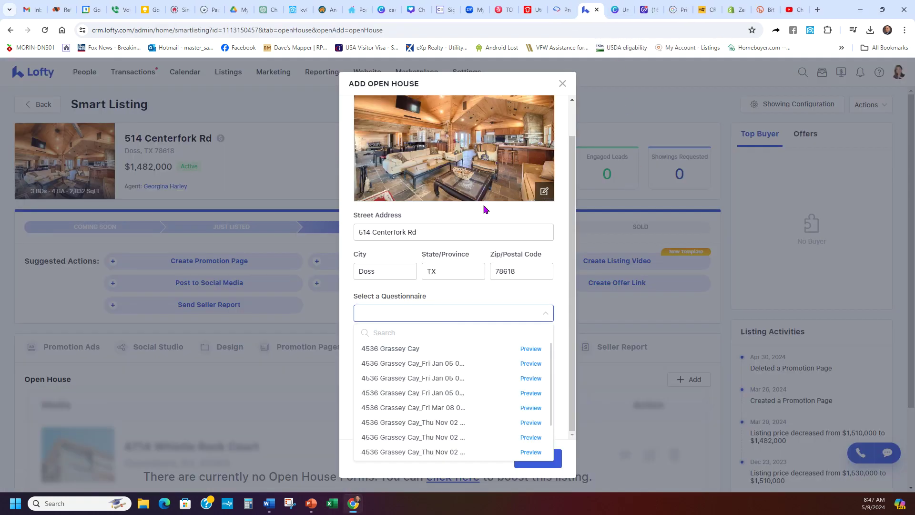
click(387, 349)
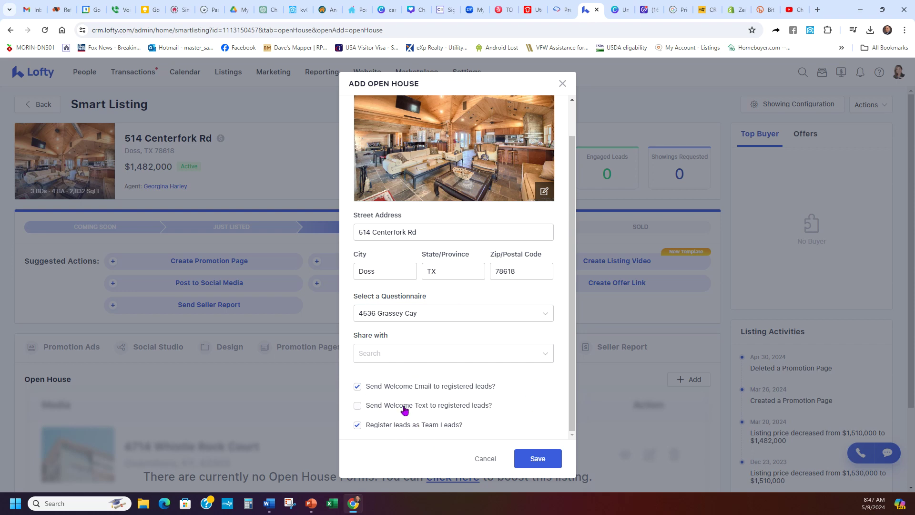
click(430, 408)
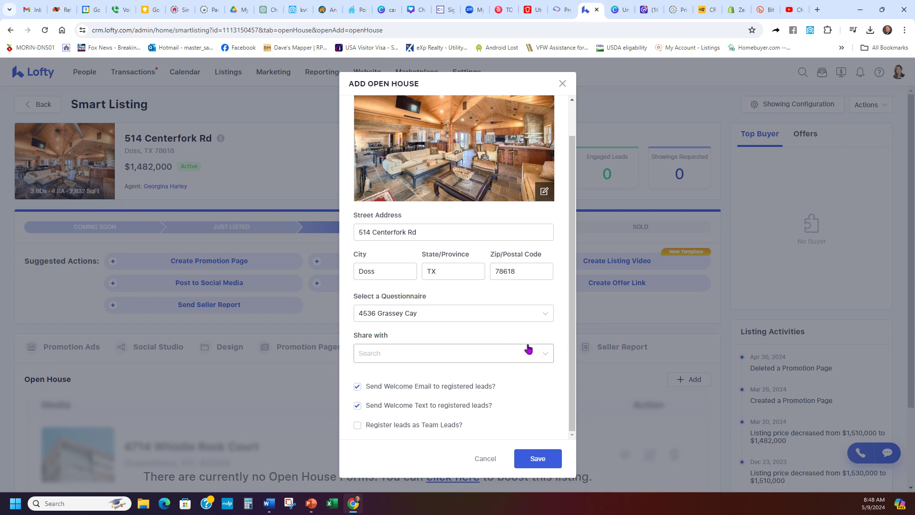
scroll(527, 348, up, 1)
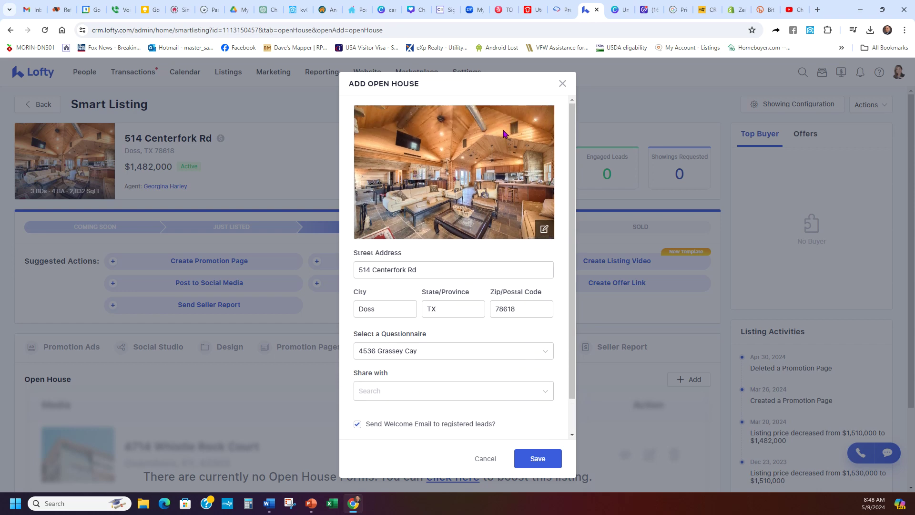
scroll(501, 289, down, 1)
click(536, 458)
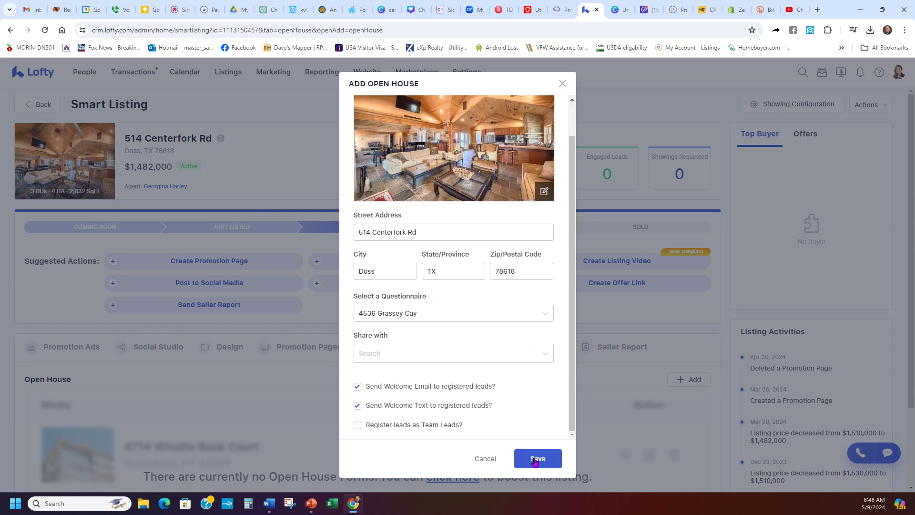
scroll(327, 355, down, 1)
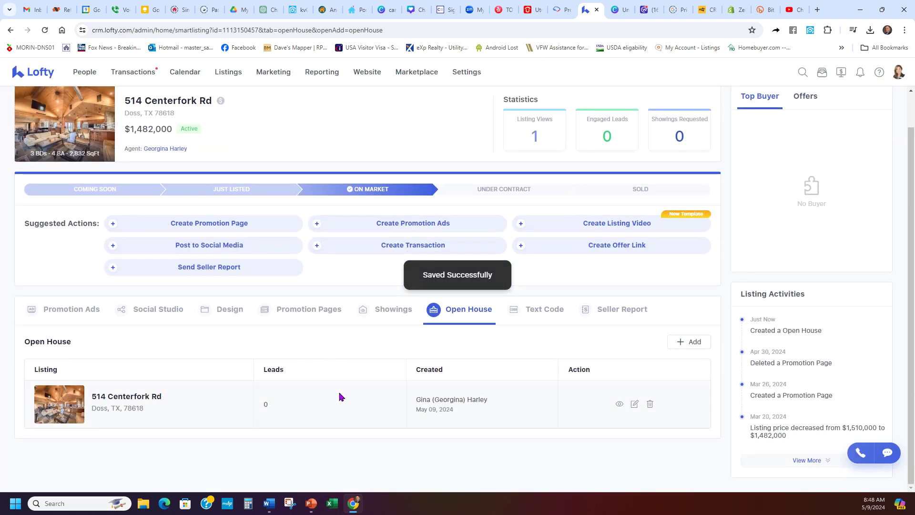
click(620, 405)
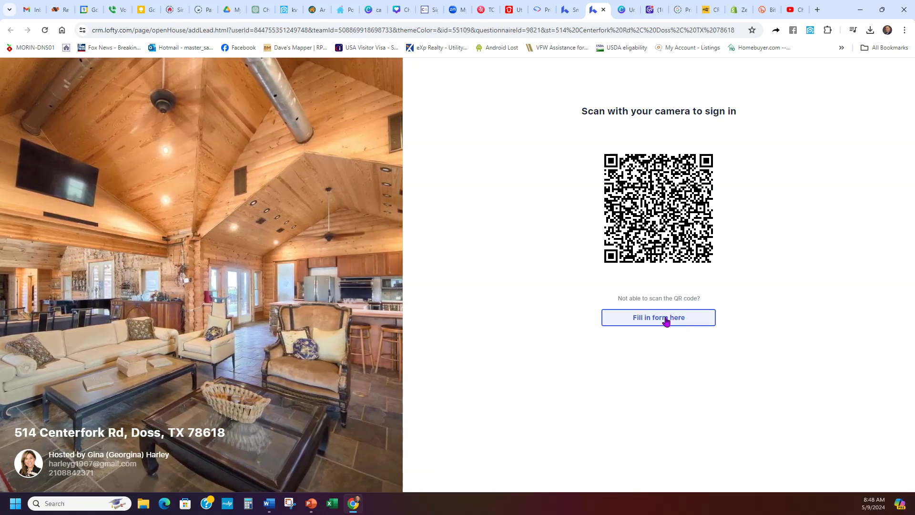
click(668, 319)
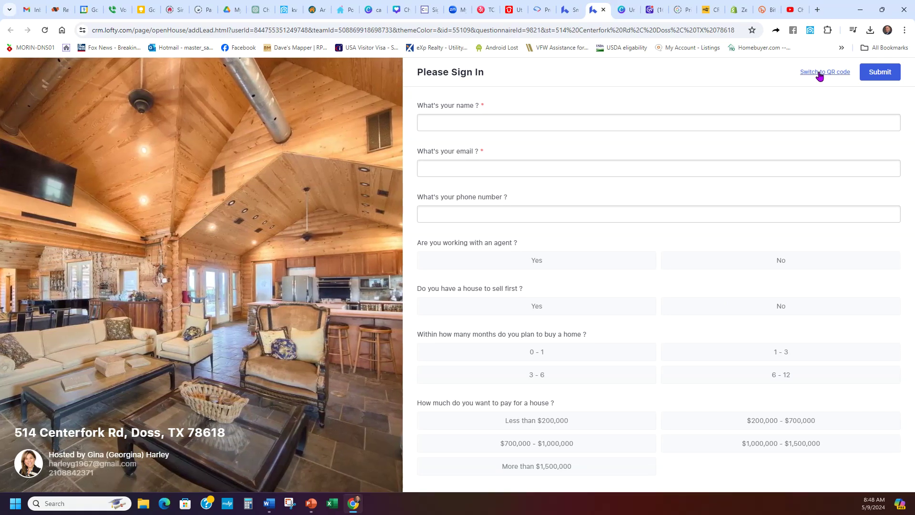
click(820, 75)
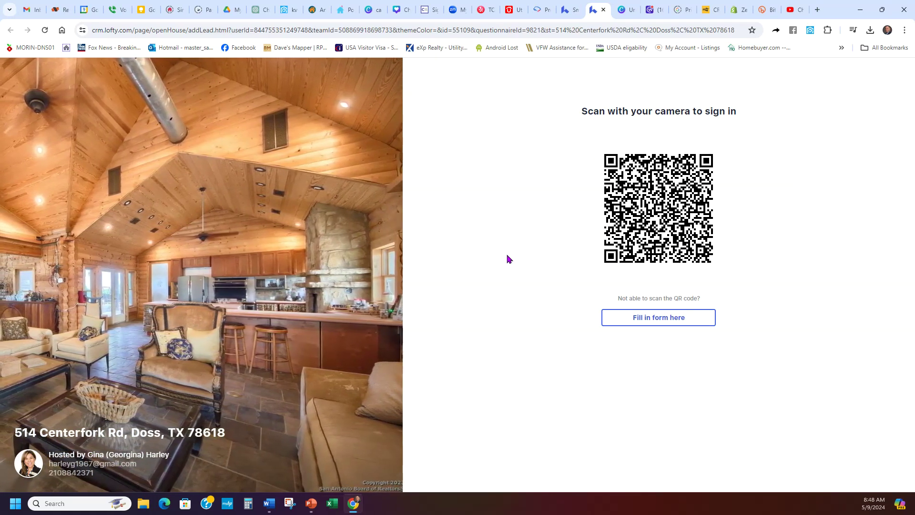
click(672, 319)
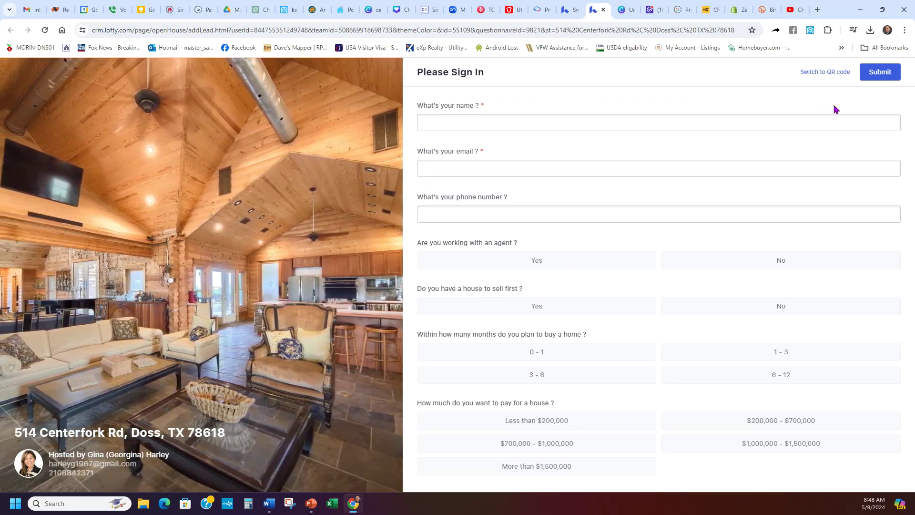
click(648, 31)
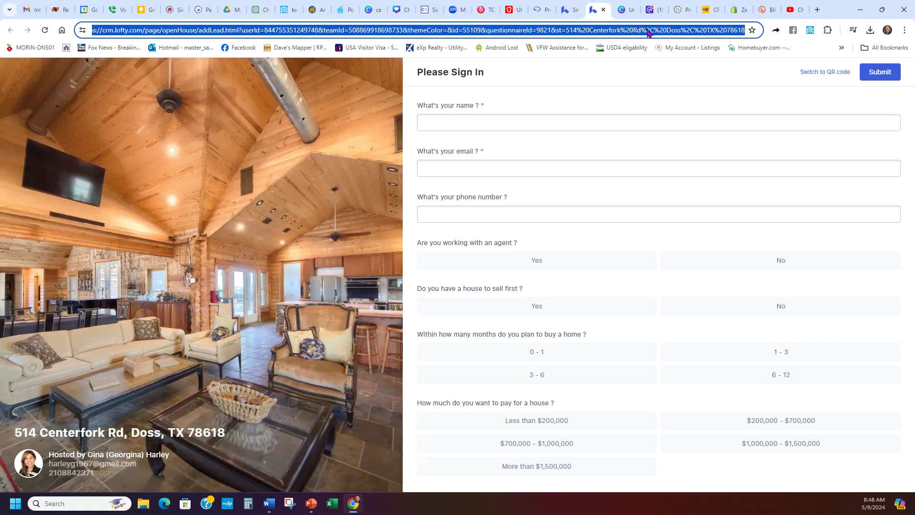
click(817, 9)
- Search Google for qr monkey and open the QRCode Monkey site
click(441, 194)
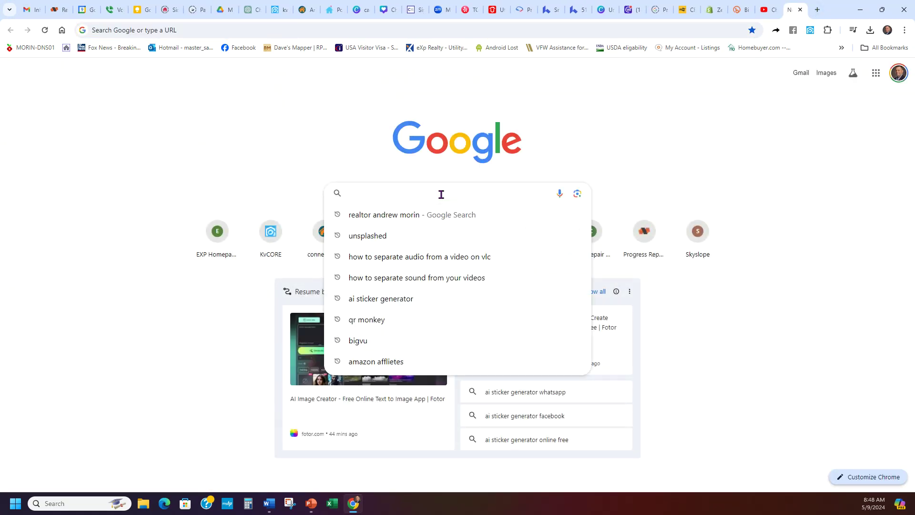
text(qr monkey)
click(404, 214)
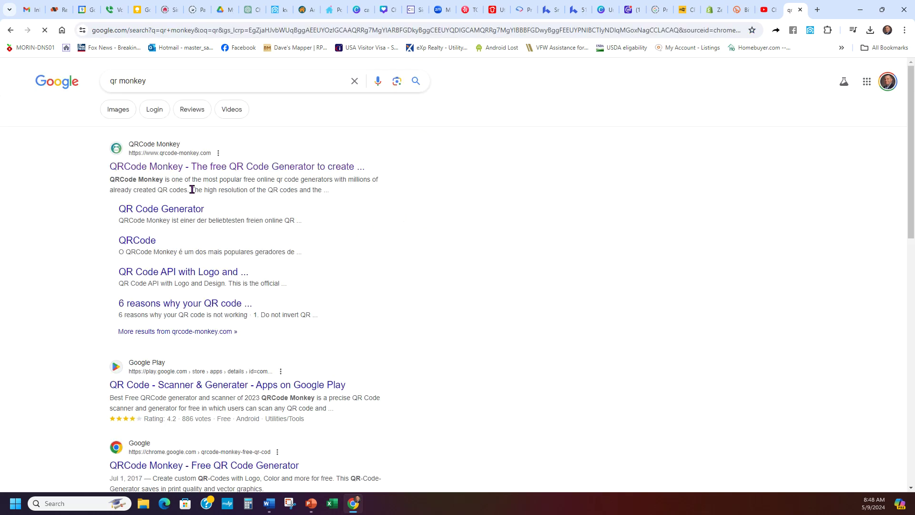
click(172, 168)
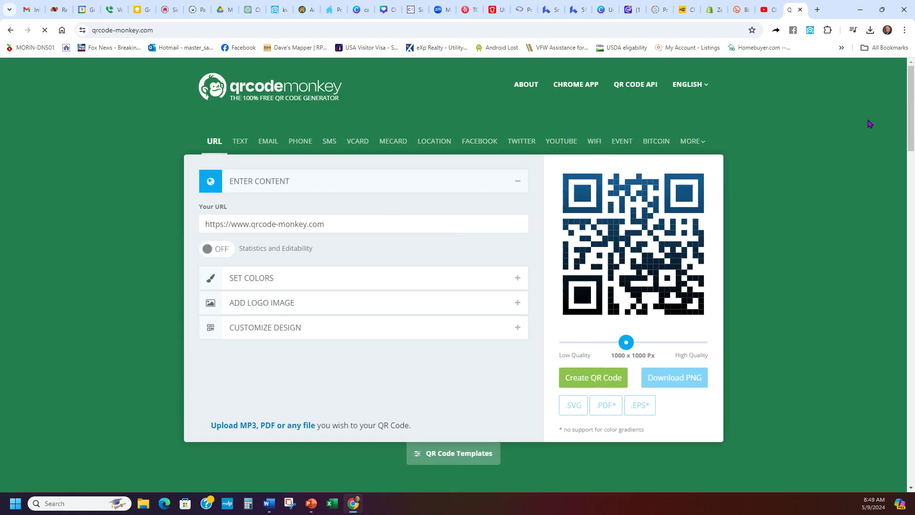
- Paste the open house sign-in link as Your URL and create its QR code
triple_click(384, 227)
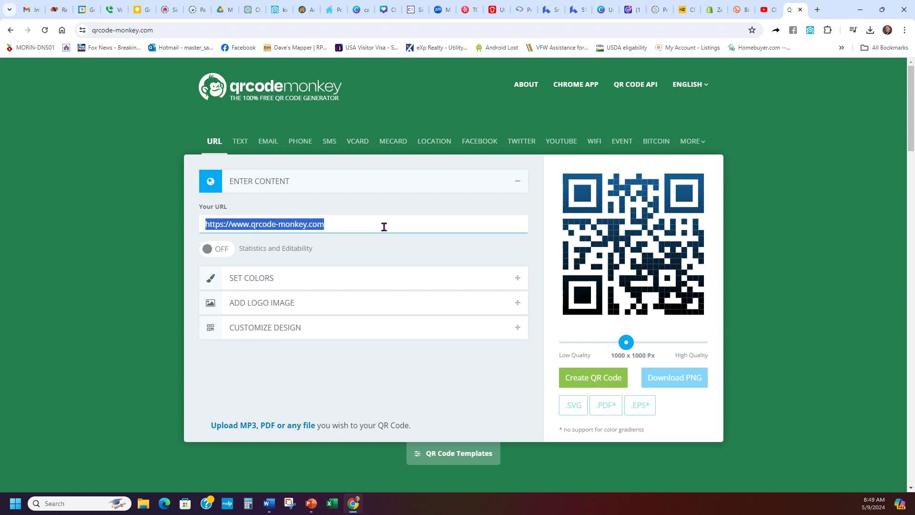
key(ctrl+v)
click(386, 249)
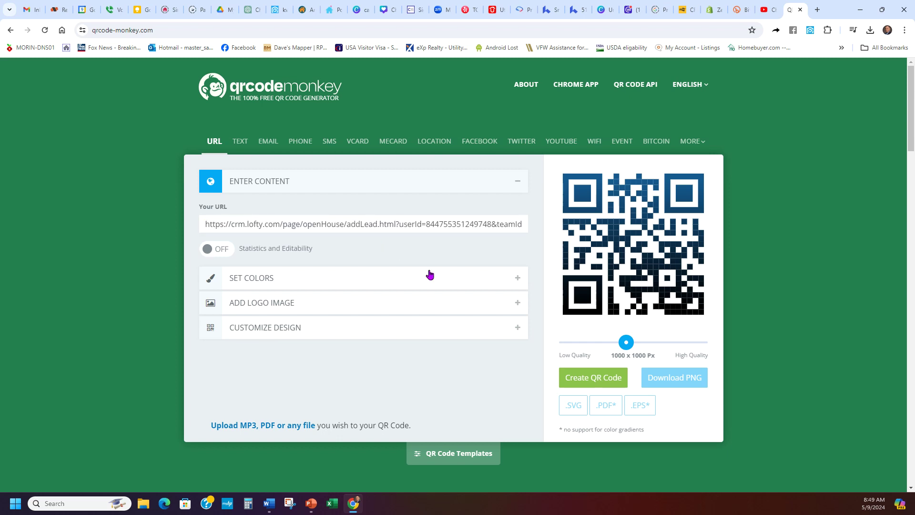
click(582, 378)
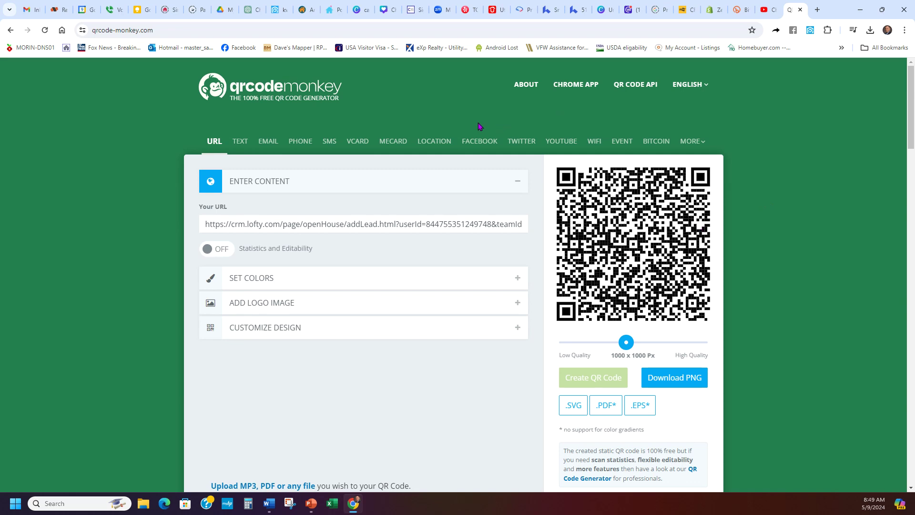
click(578, 6)
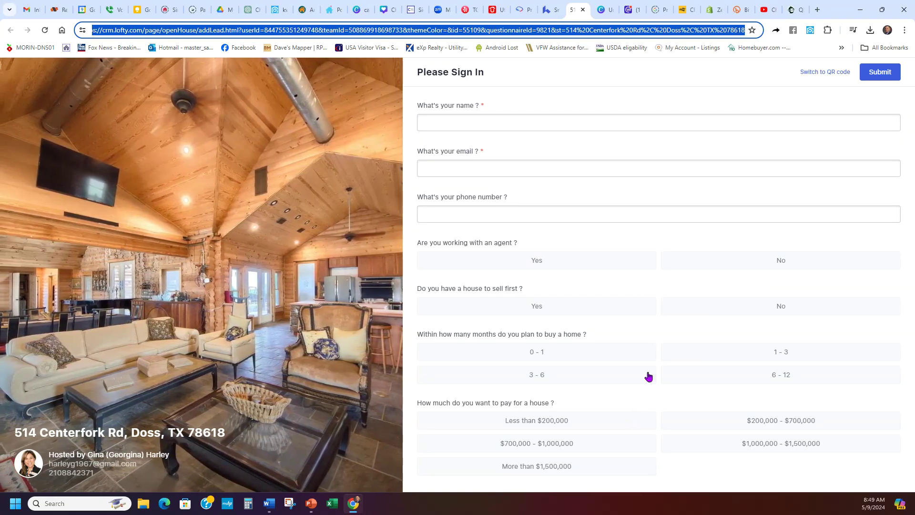
- Toggle the sign-in page between QR and form views, check QRCode Monkey, then return to the listing
click(821, 73)
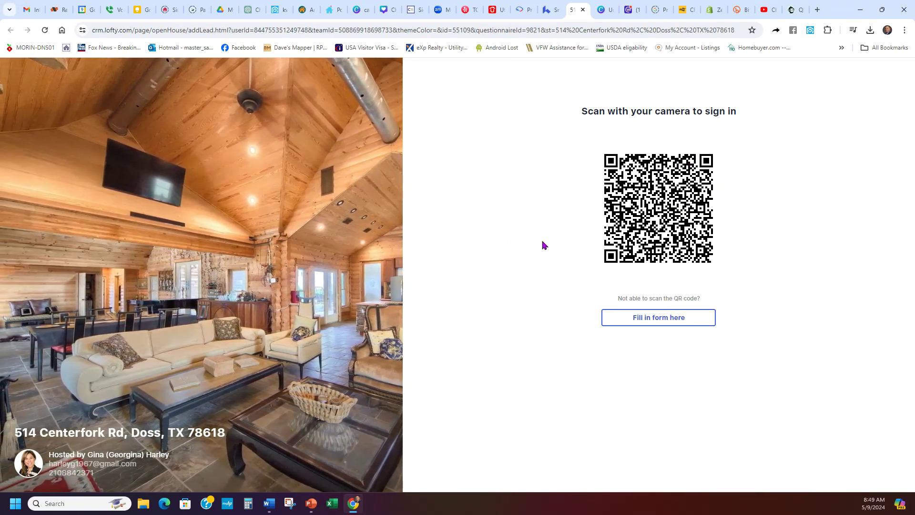
click(668, 321)
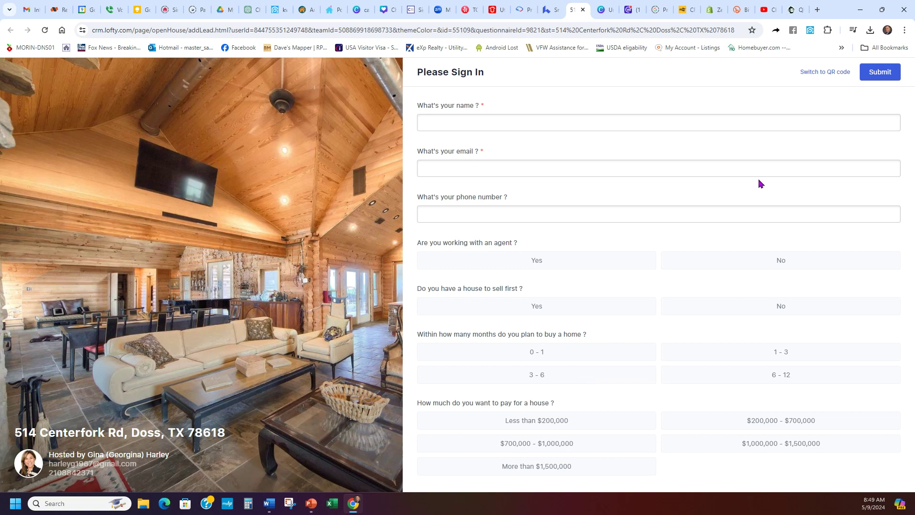
click(827, 73)
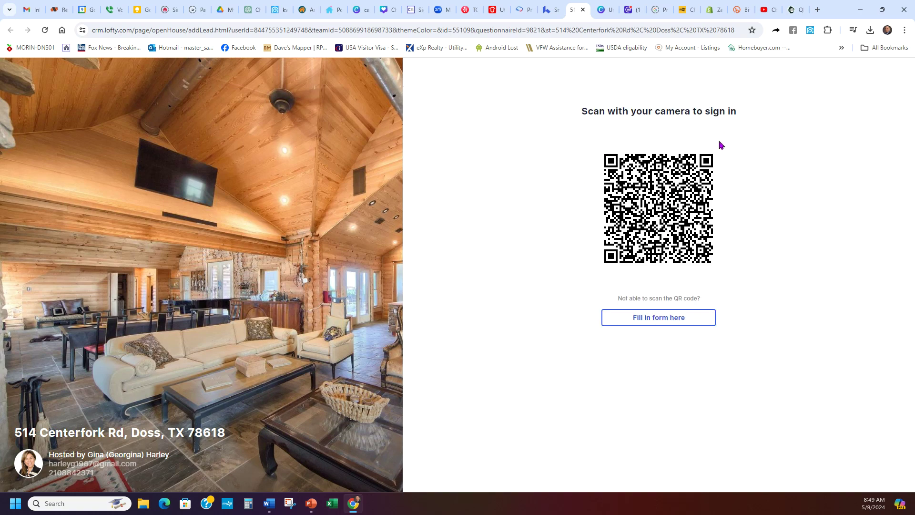
click(794, 7)
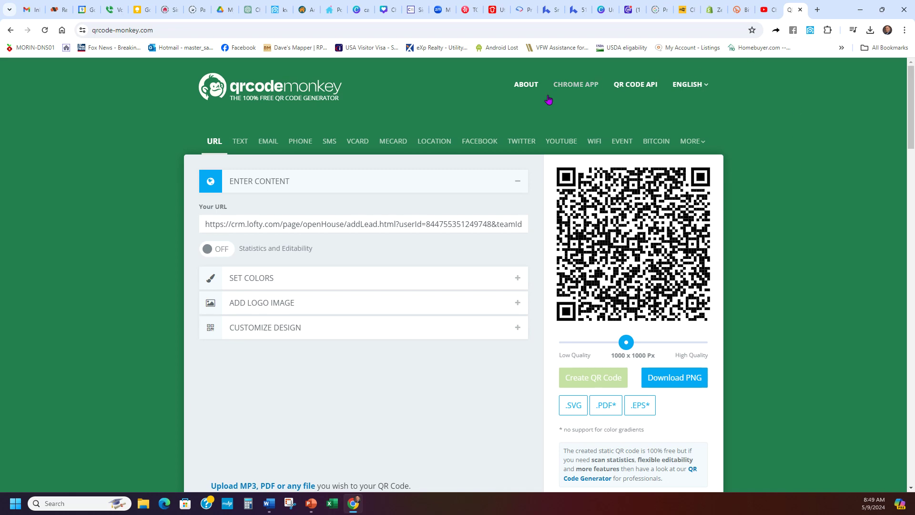
click(577, 6)
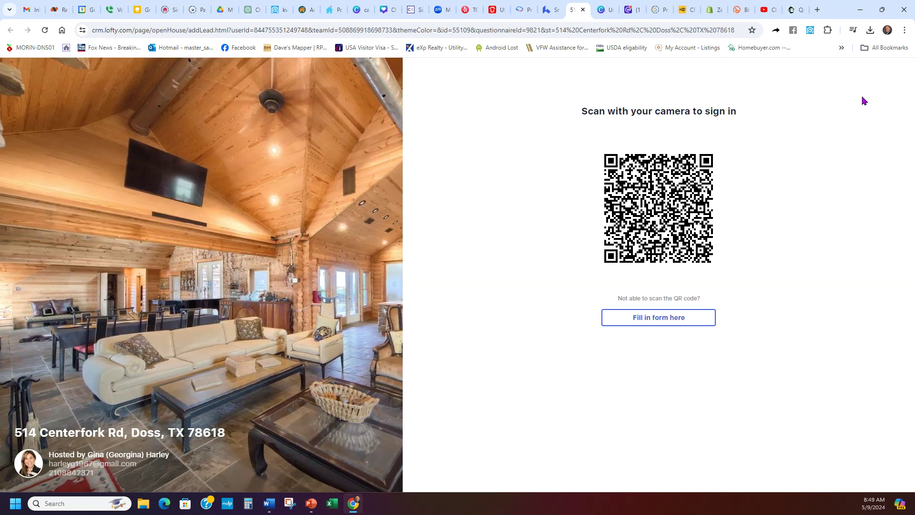
click(673, 323)
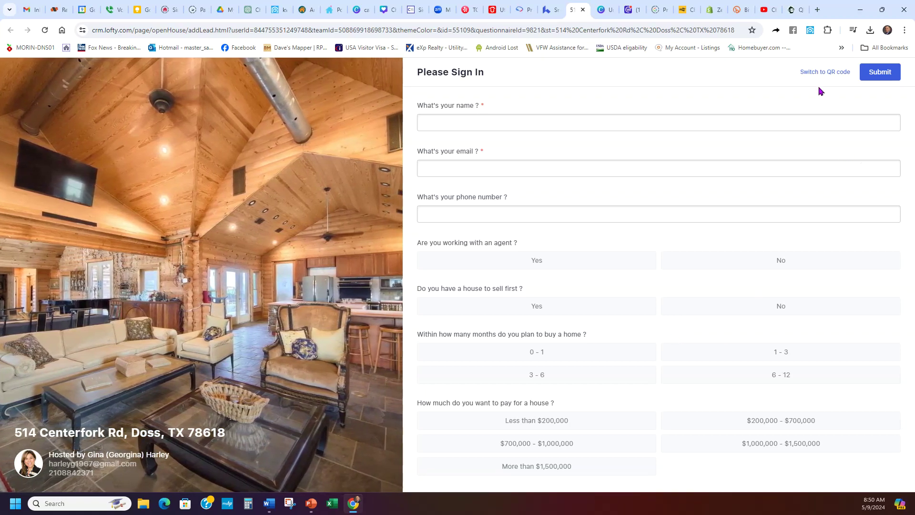
click(818, 73)
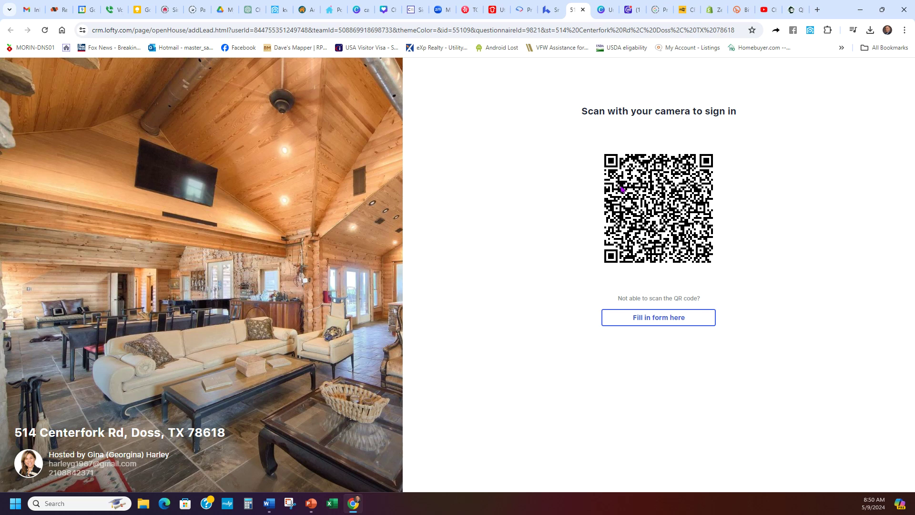
click(554, 6)
scroll(399, 258, up, 2)
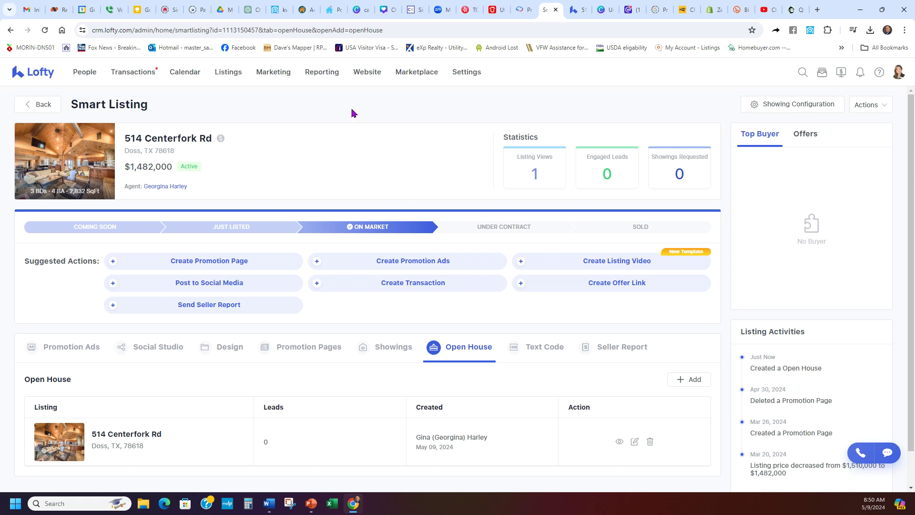
- Open Website in the top nav and launch the agent's live public site in a new tab
click(371, 74)
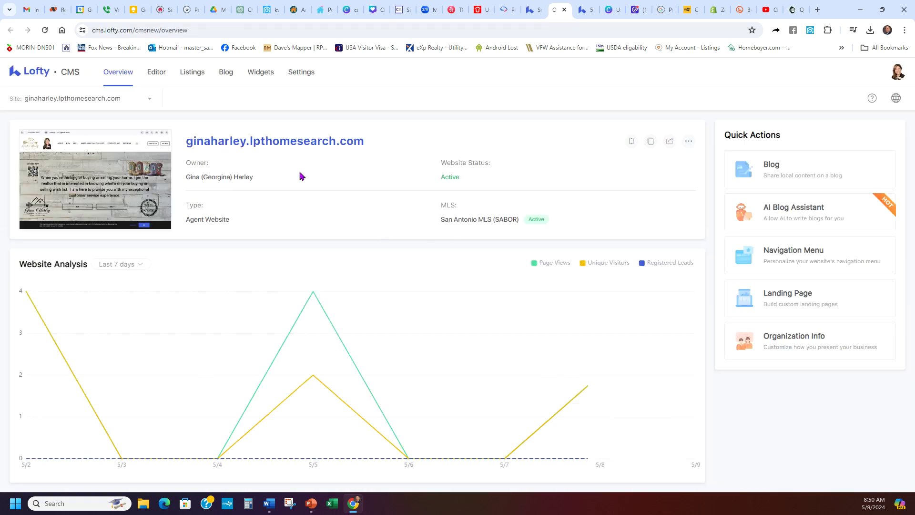
click(289, 144)
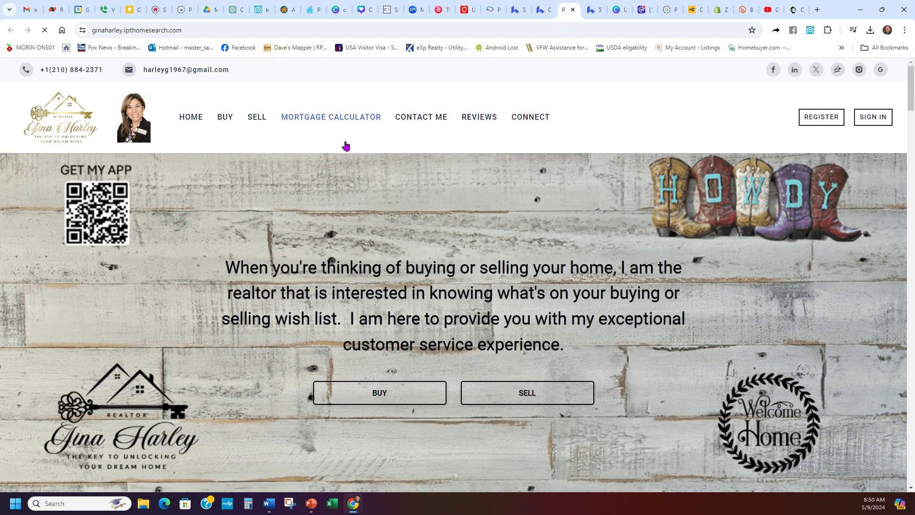
mouse_move(265, 117)
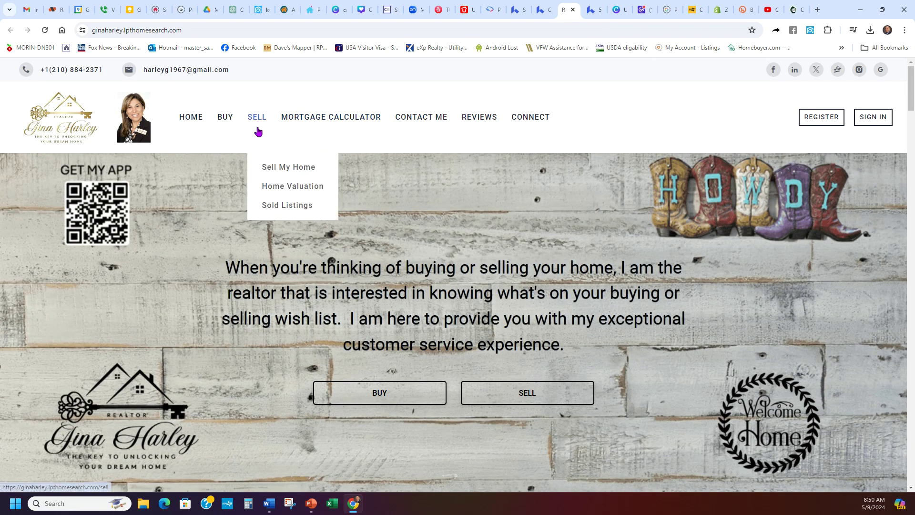
- Open the SELL > Home Valuation page, dismiss the Google popup, and select its URL
click(288, 188)
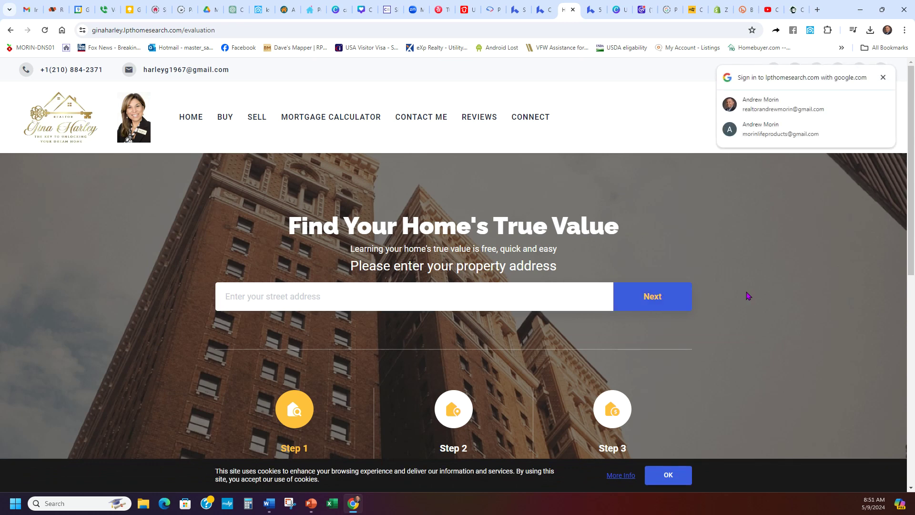
click(884, 77)
mouse_move(256, 125)
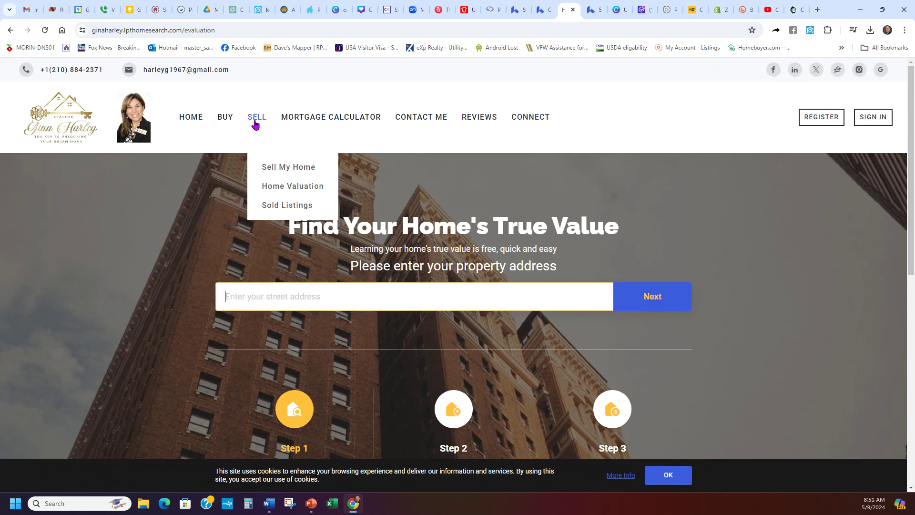
click(531, 29)
key(ctrl+c)
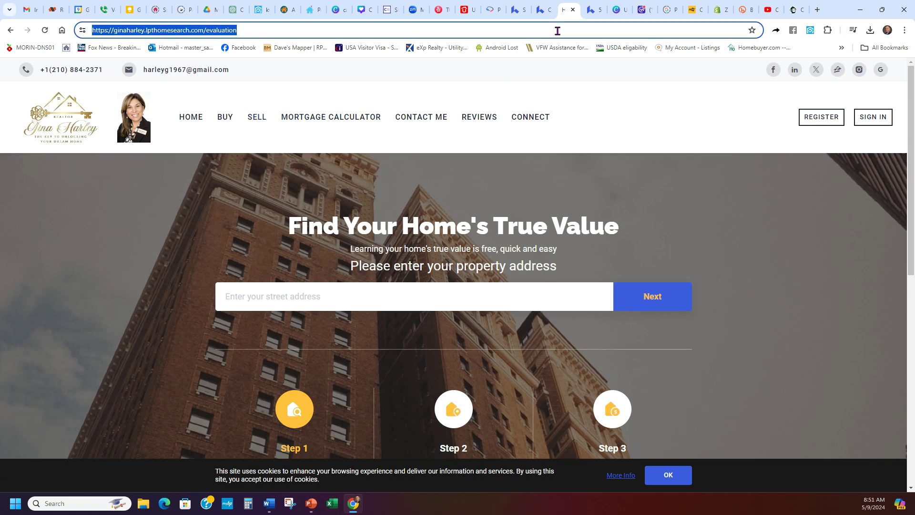
click(795, 10)
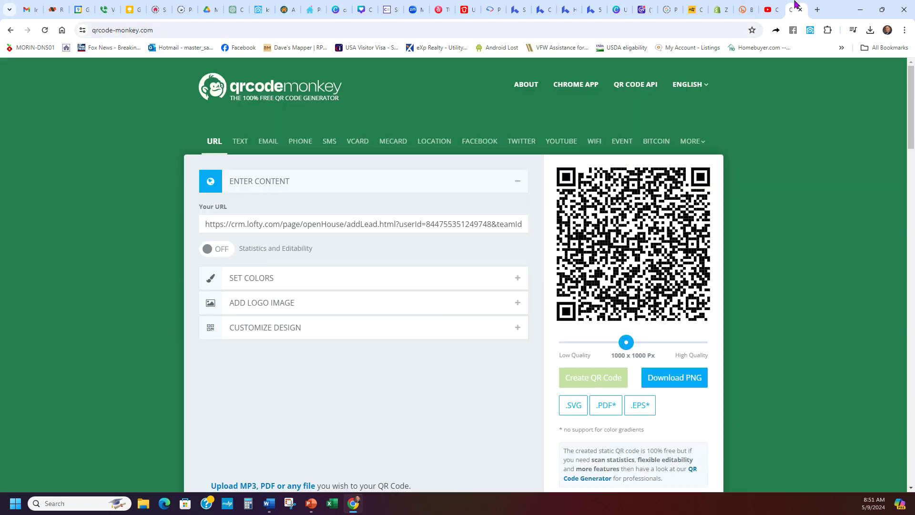
- Replace Your URL with the home valuation page link and create the new QR code
double_click(370, 224)
key(ctrl+a)
key(ctrl+v)
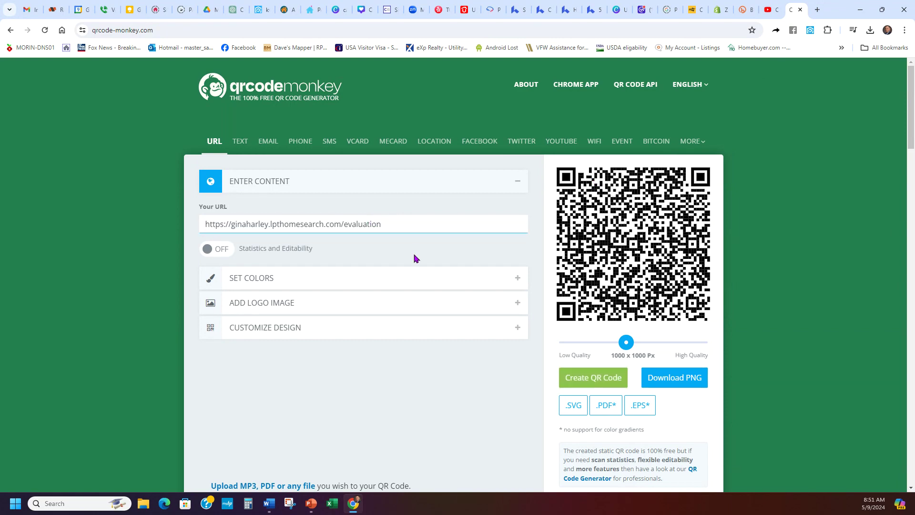
click(579, 379)
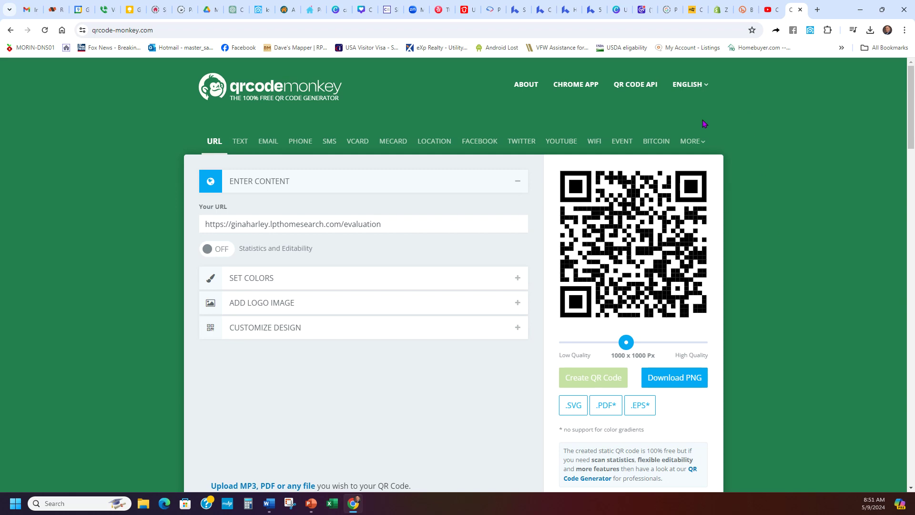
click(513, 4)
click(547, 9)
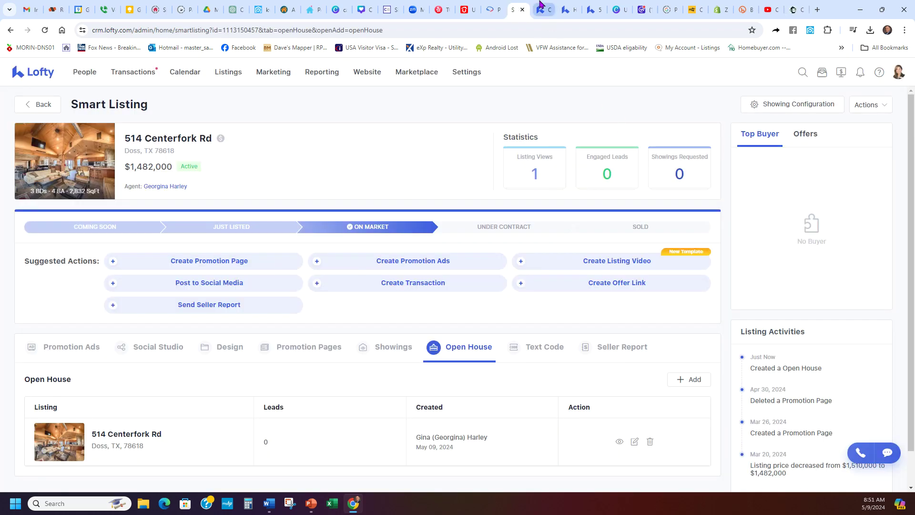
click(565, 6)
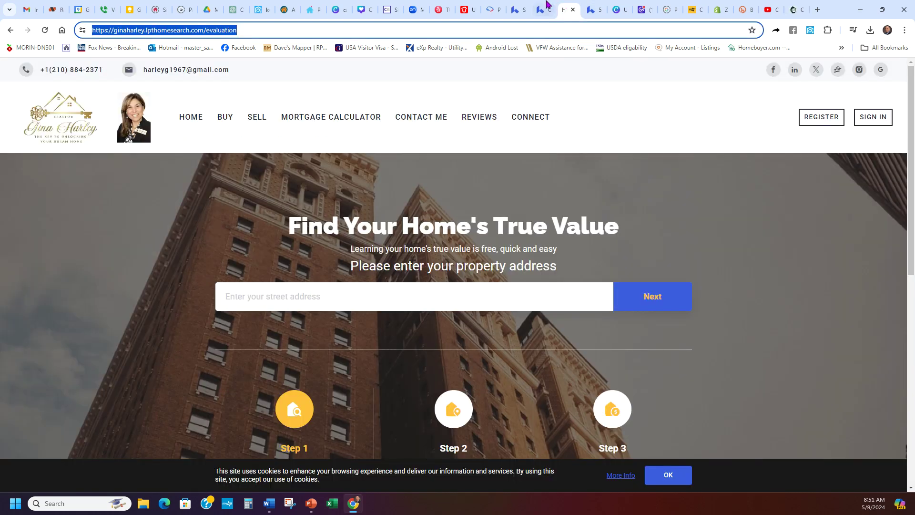
click(519, 8)
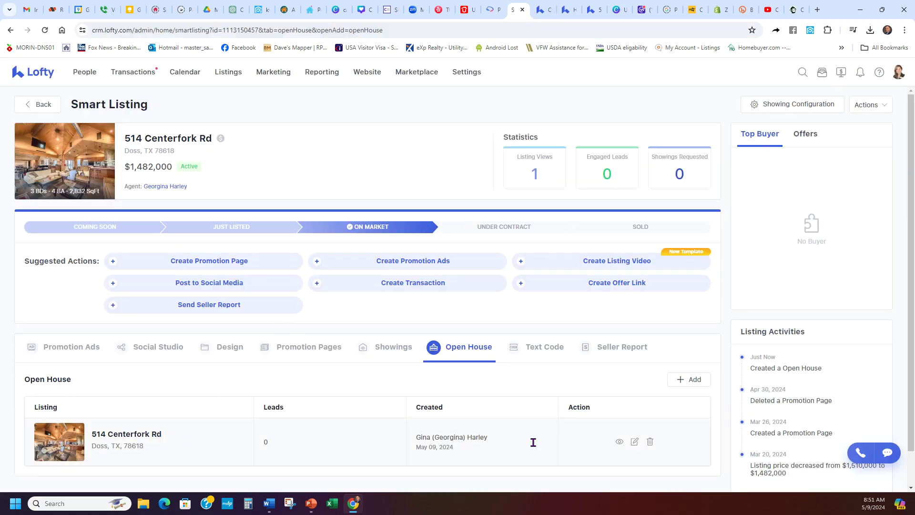
click(619, 442)
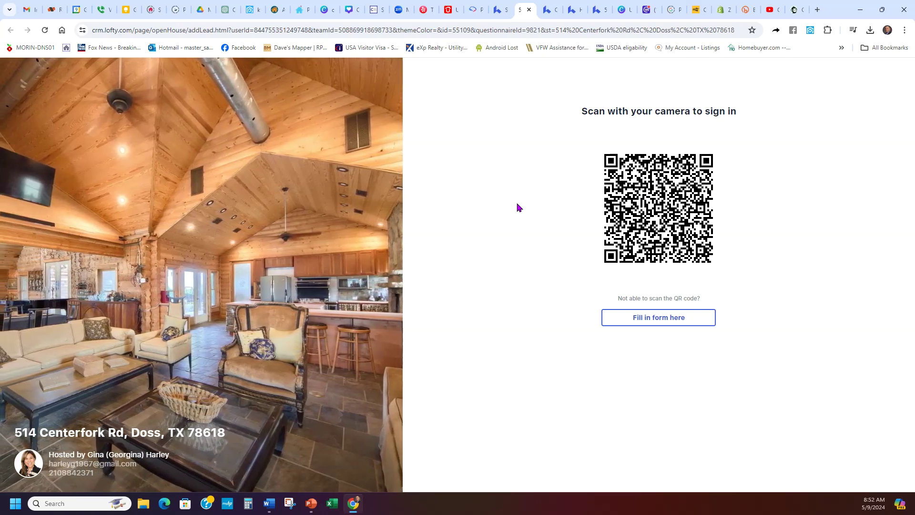
click(608, 320)
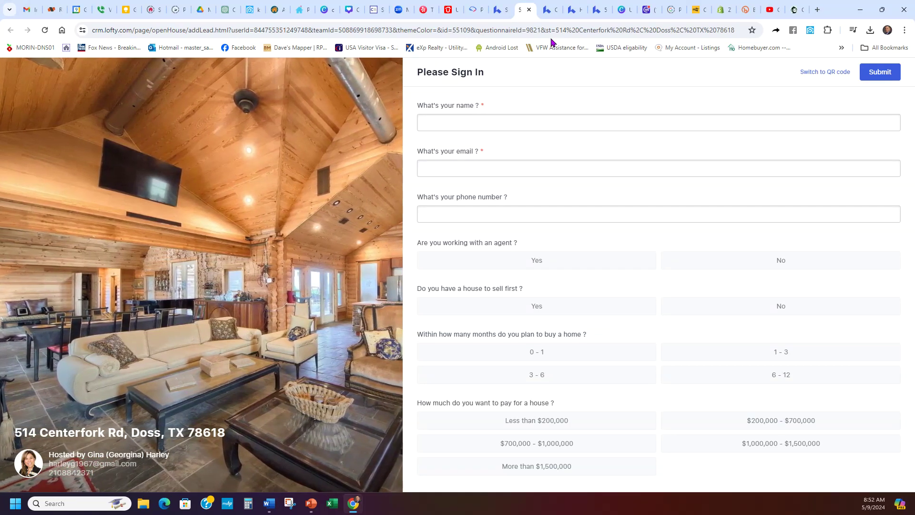
click(500, 9)
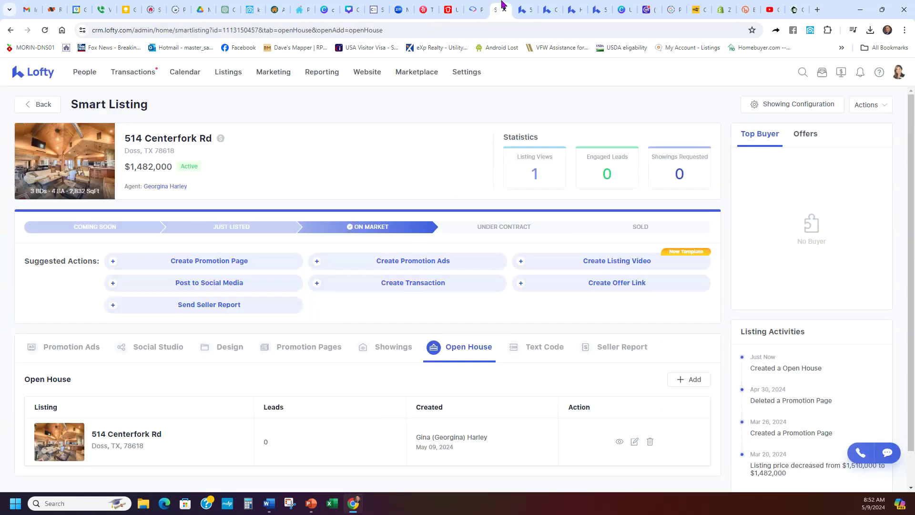
- From the marketing dashboard's Landing Pages, start a new page and close the sign-in tab
click(276, 74)
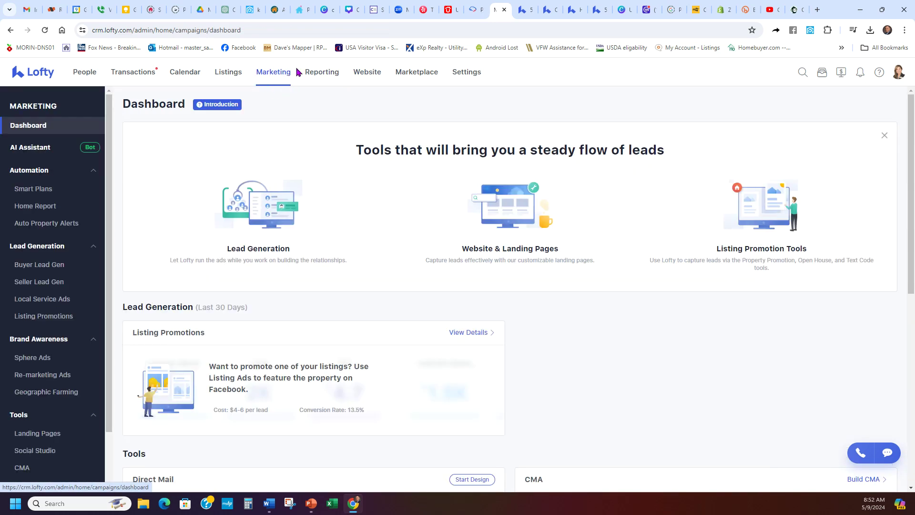
scroll(44, 374, down, 2)
click(45, 373)
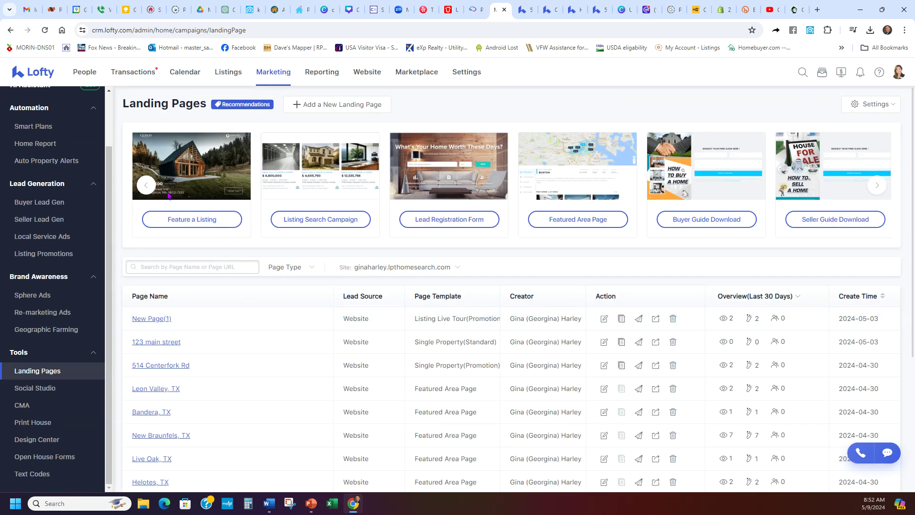
click(196, 222)
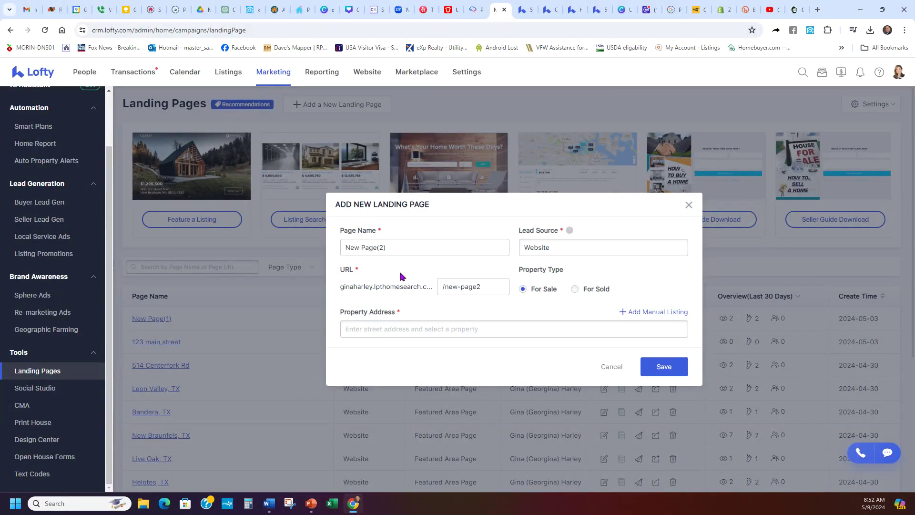
click(532, 4)
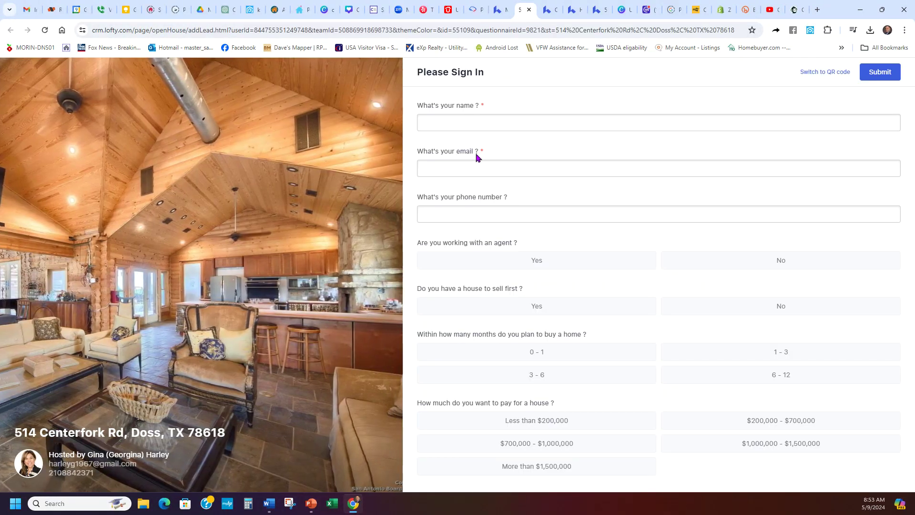
click(528, 10)
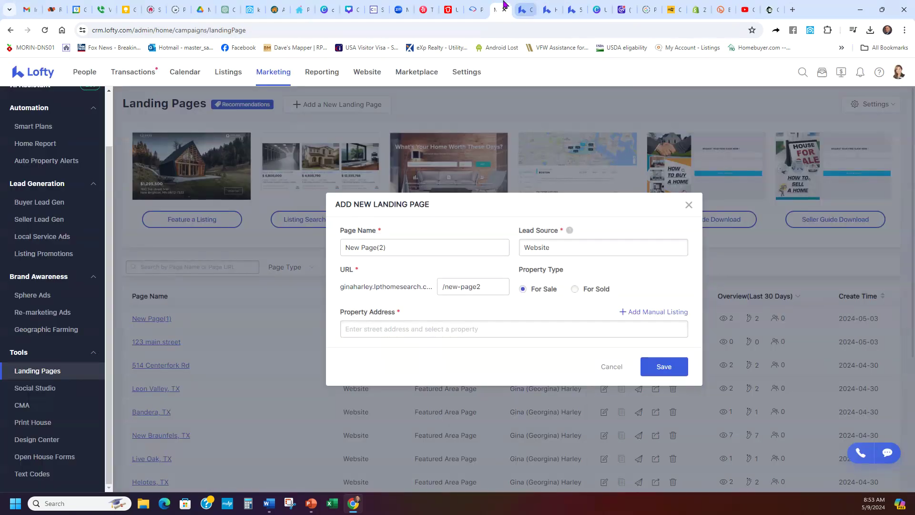
click(411, 332)
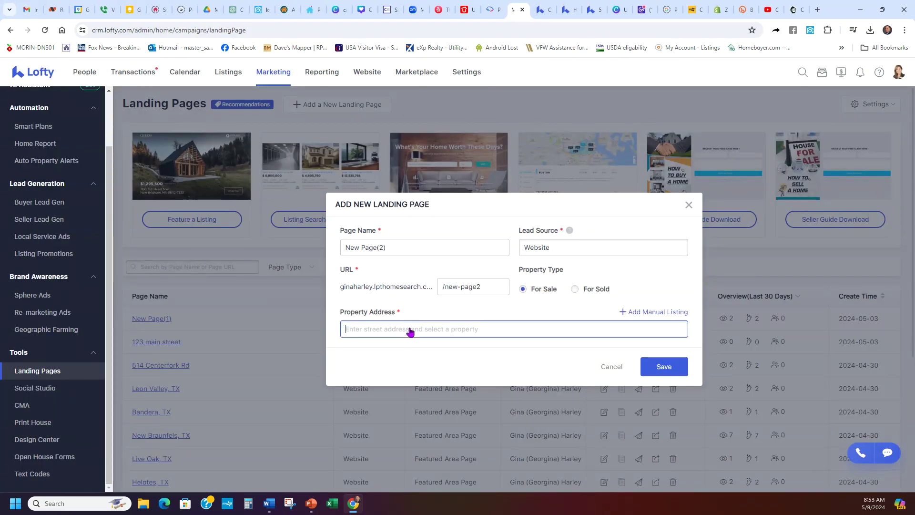
text(154)
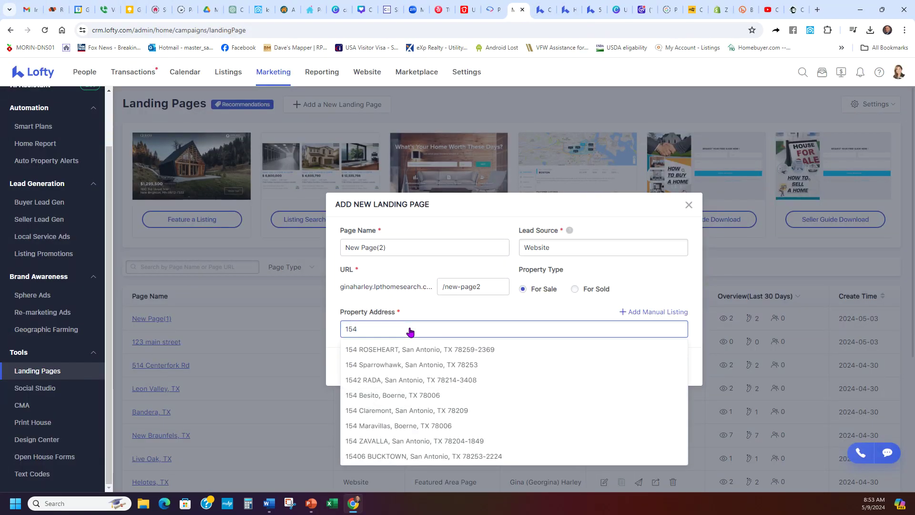
click(400, 366)
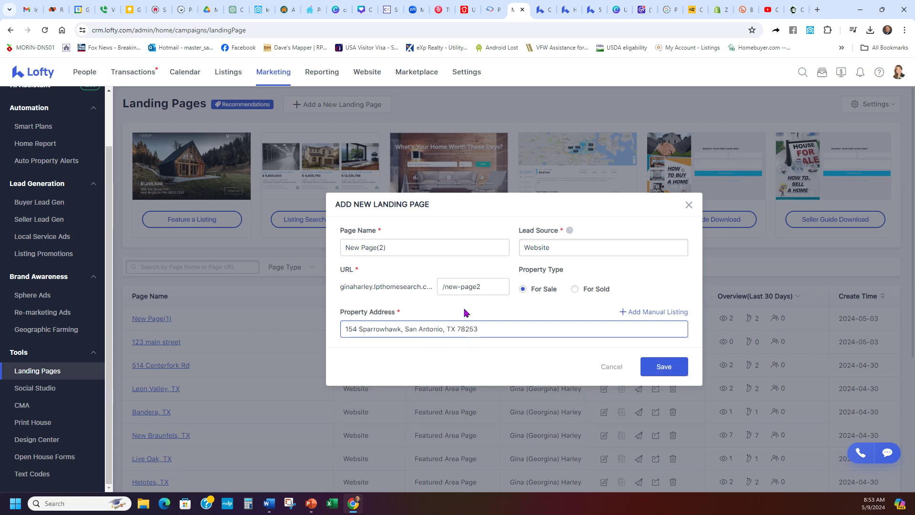
triple_click(425, 244)
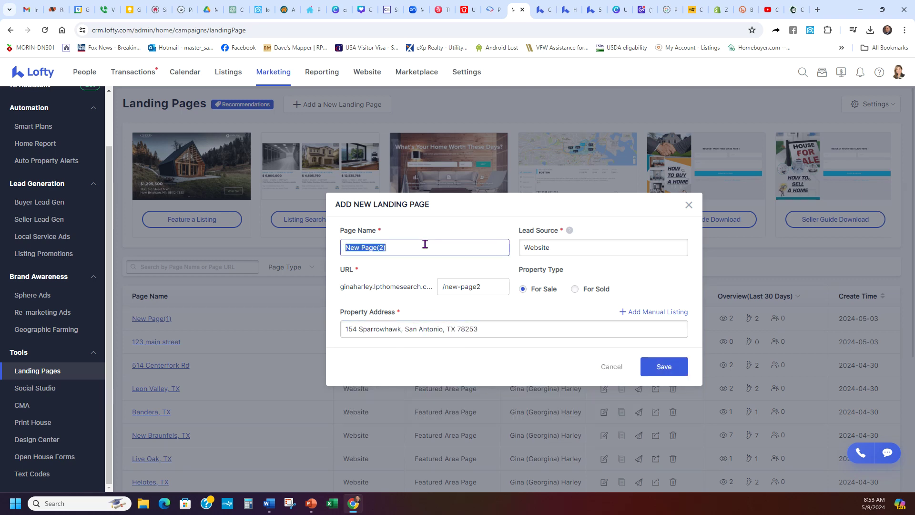
click(664, 367)
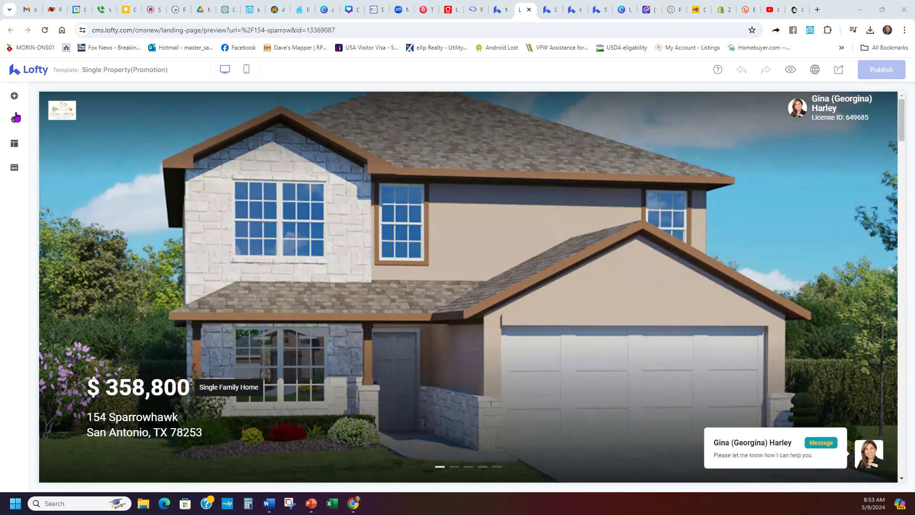
- Review the Block, Settings, Style and SEO panels, publish the page, and choose Post to Social
click(14, 96)
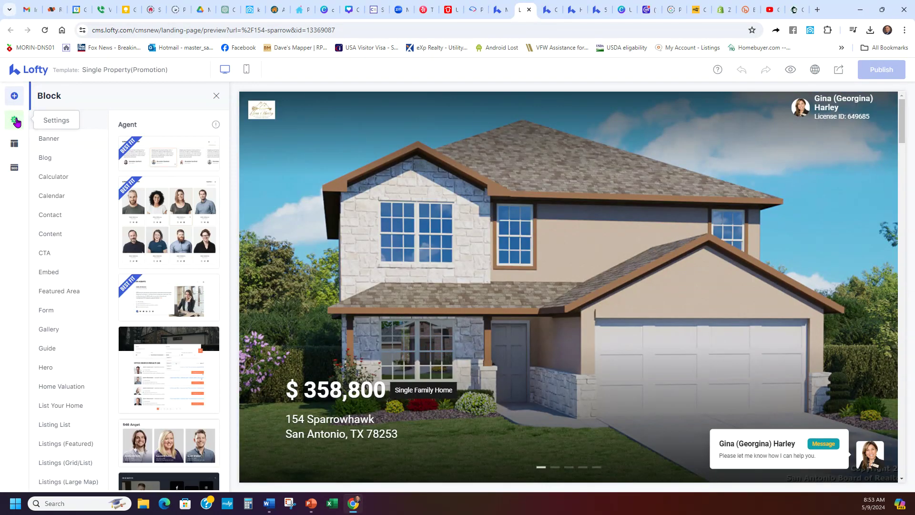
click(15, 120)
click(14, 143)
click(14, 170)
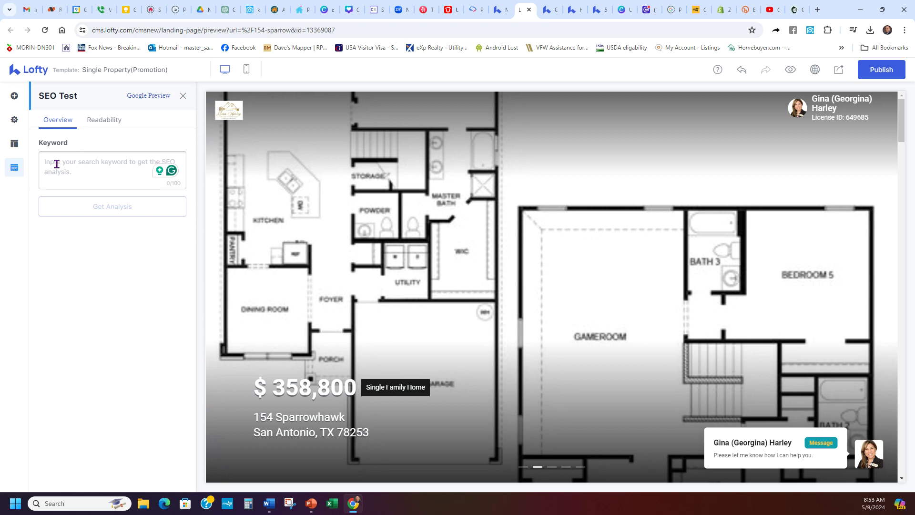
click(21, 137)
click(15, 96)
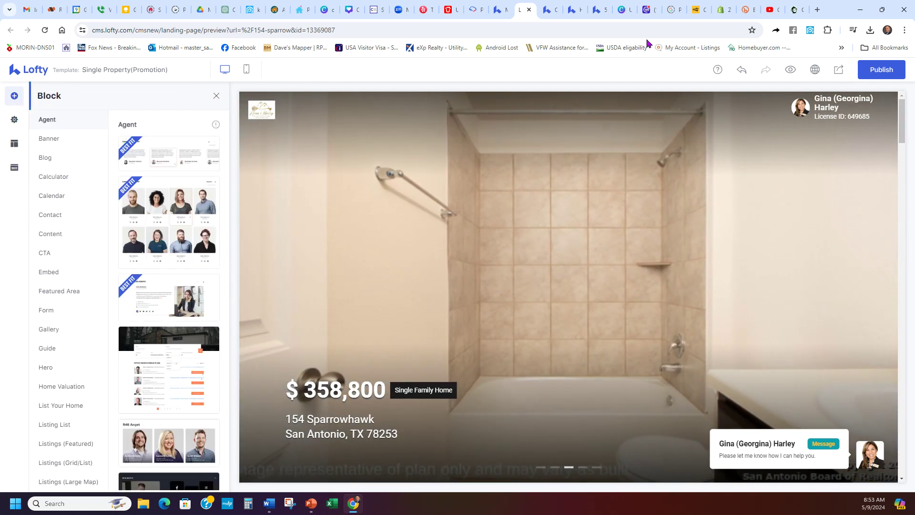
click(877, 71)
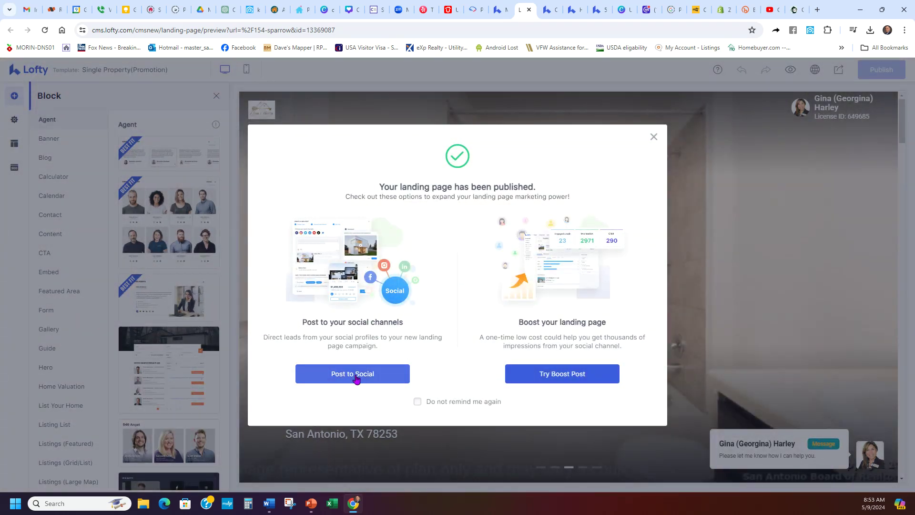
click(360, 372)
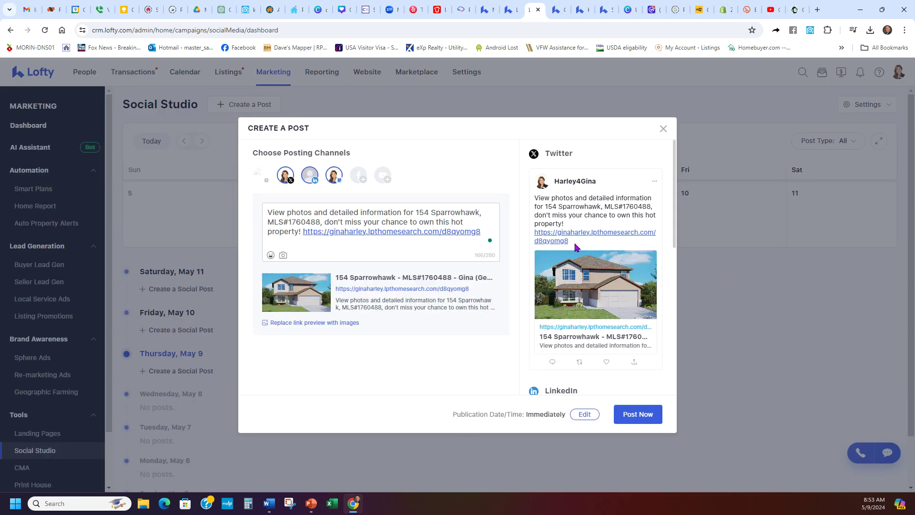
- Select the short link in the Twitter preview, then select QR Code Monkey's Your URL field
drag(571, 241, 531, 234)
key(ctrl+c)
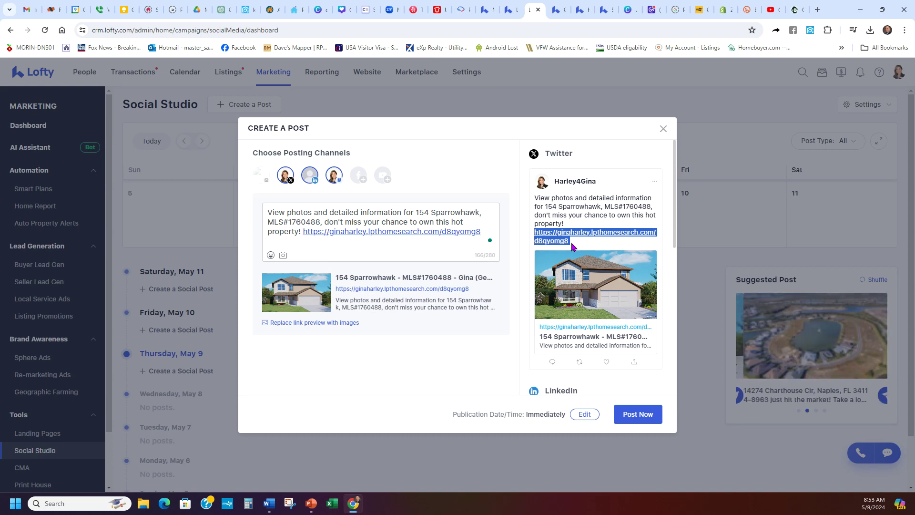
click(799, 10)
triple_click(410, 219)
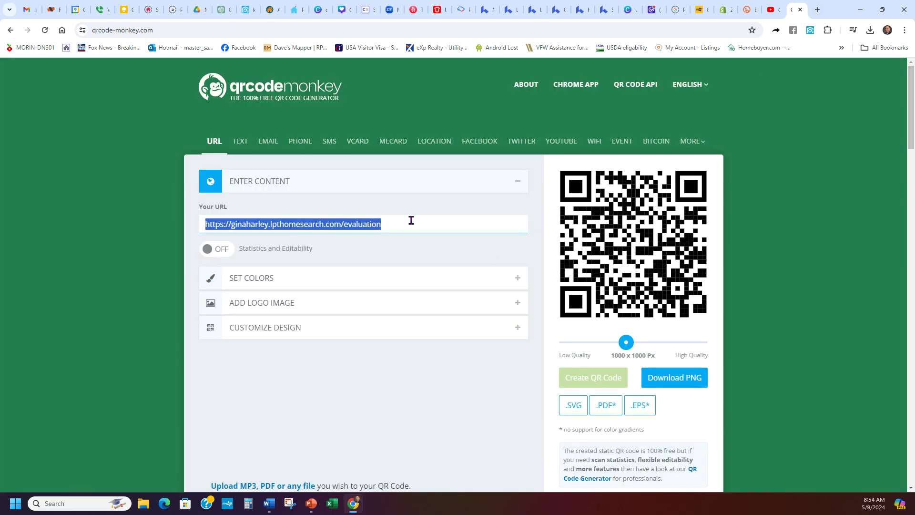
- Paste the d8qyomg8 short link into Your URL and create its QR code
key(ctrl+v)
click(574, 380)
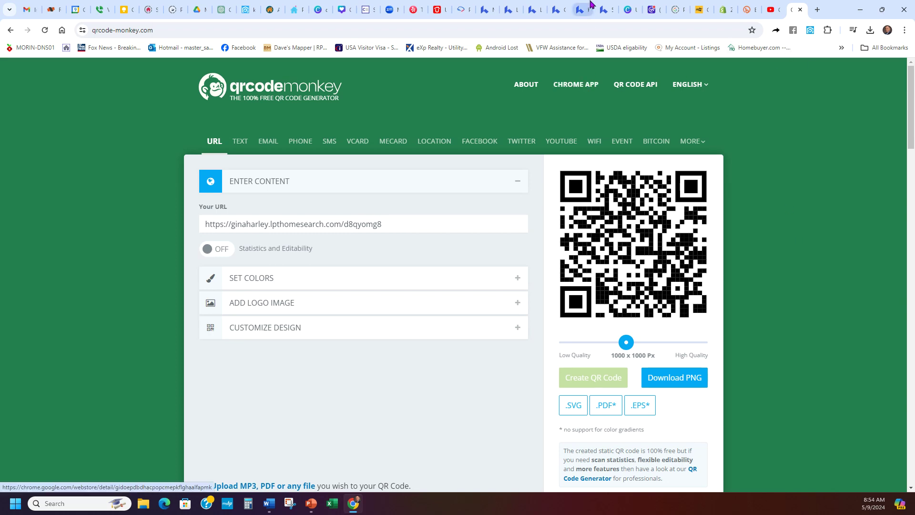
click(607, 6)
click(487, 8)
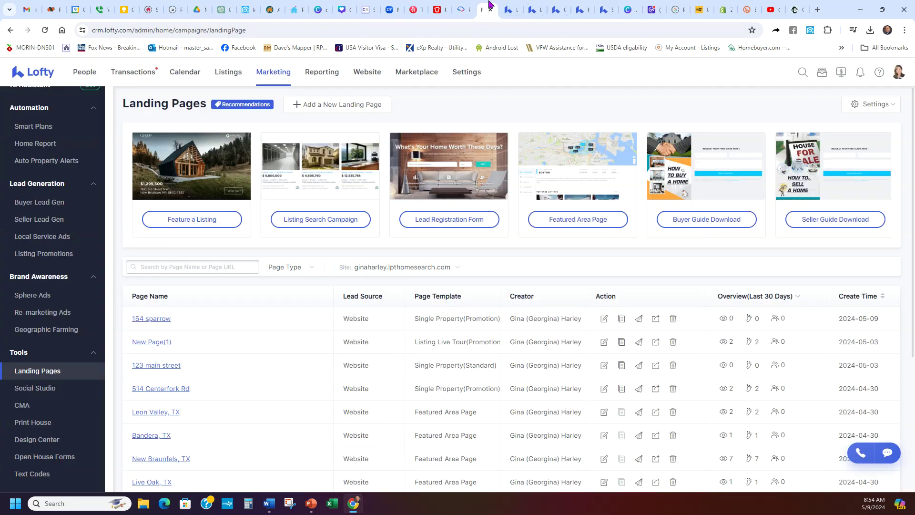
click(519, 5)
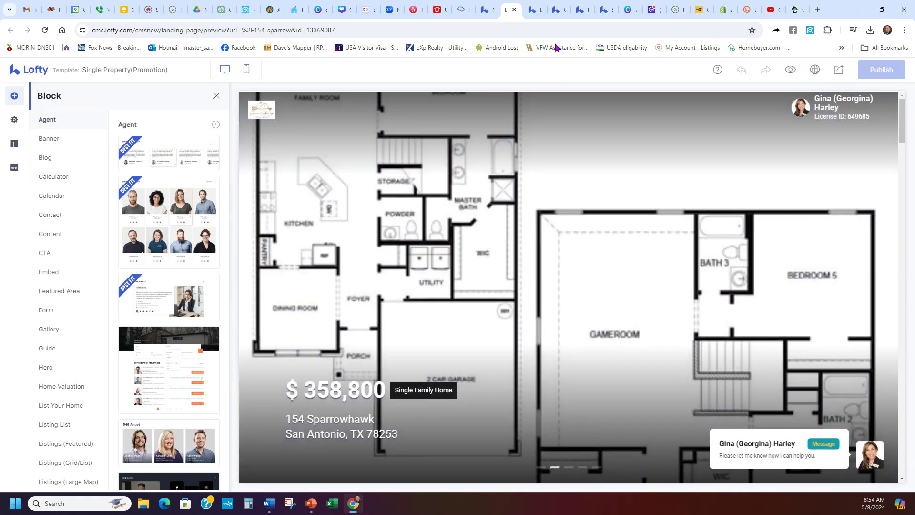
click(513, 10)
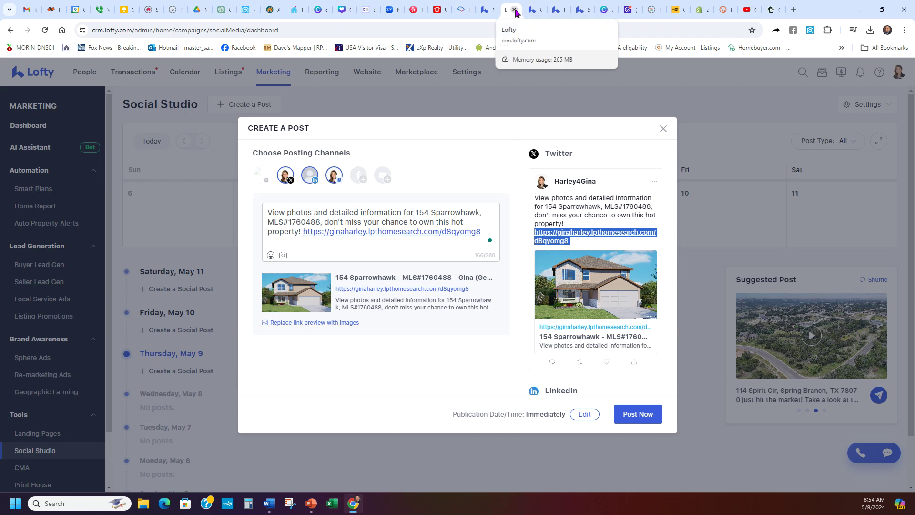
click(483, 8)
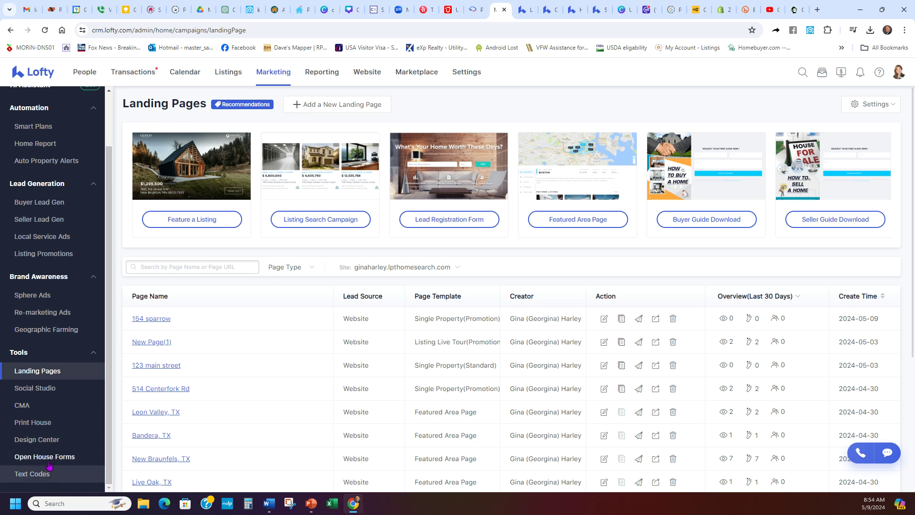
click(101, 457)
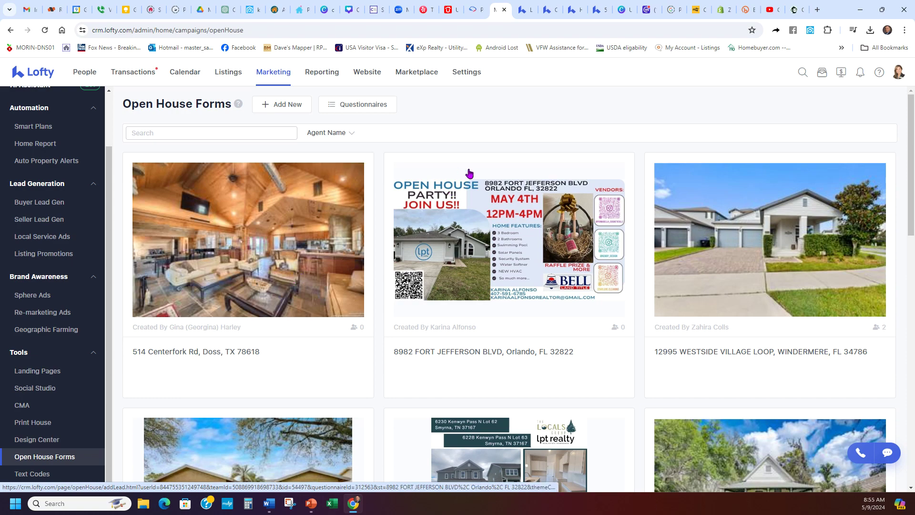
click(600, 10)
- Review the Find Your Home's True Value page and select its full web address
click(582, 5)
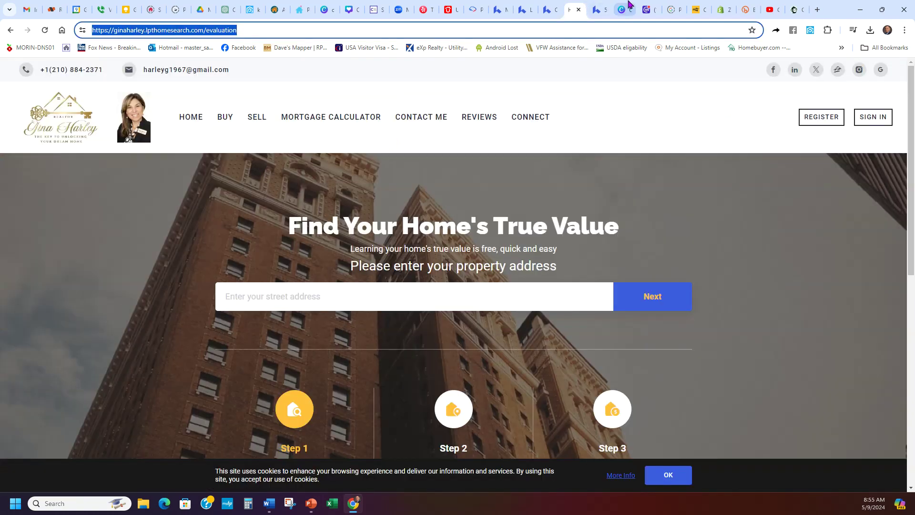
scroll(475, 242, down, 3)
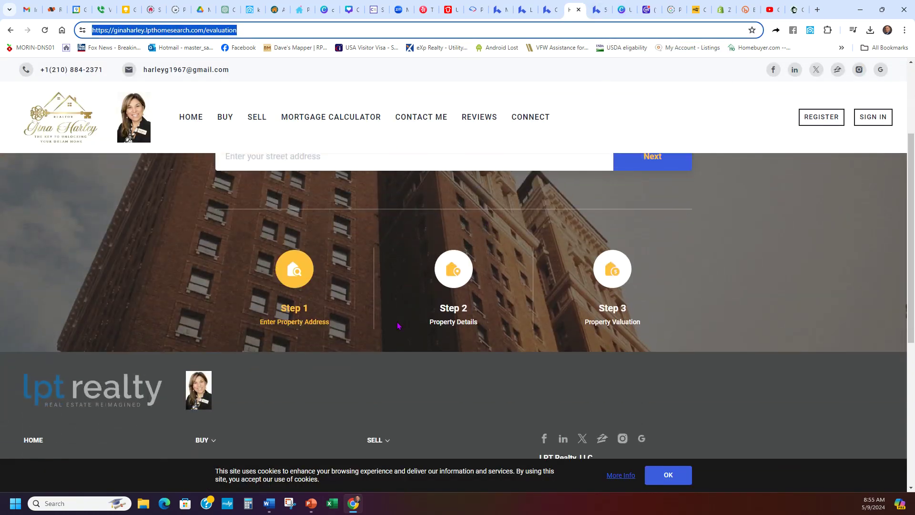
scroll(350, 348, up, 2)
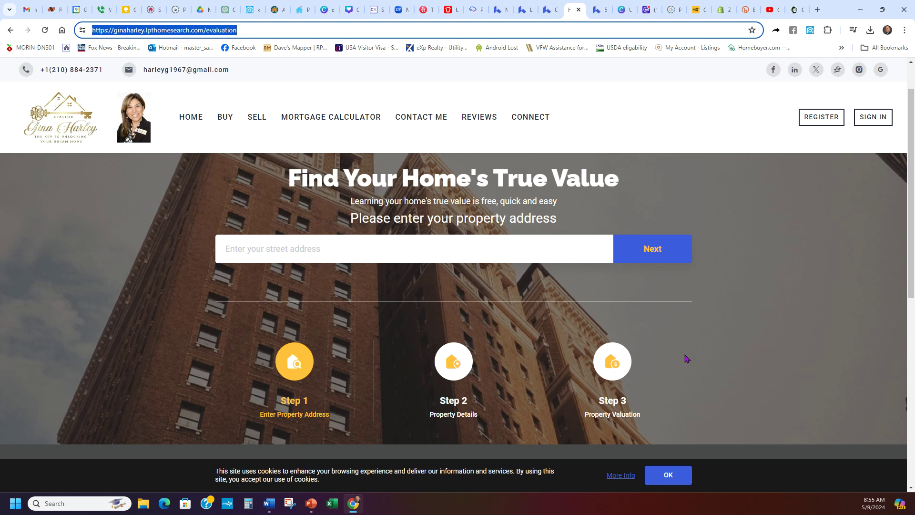
scroll(544, 346, down, 1)
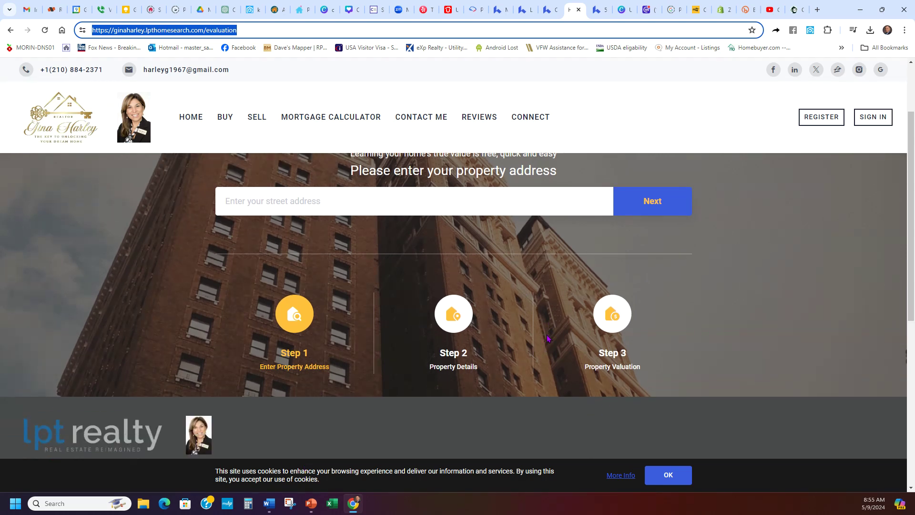
scroll(547, 339, up, 1)
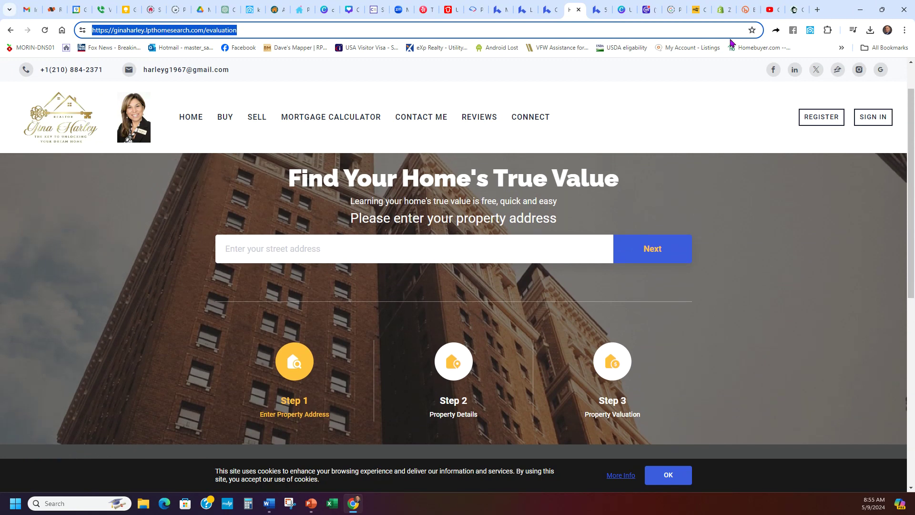
triple_click(648, 33)
key(ctrl+c)
- Replace the short link in Your URL with the /evaluation page address and create a new QR code
click(795, 10)
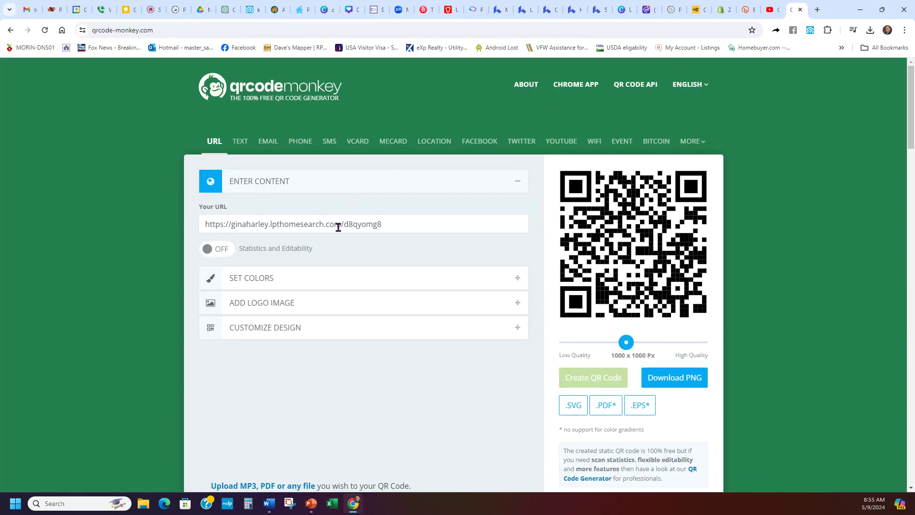
double_click(372, 224)
click(380, 224)
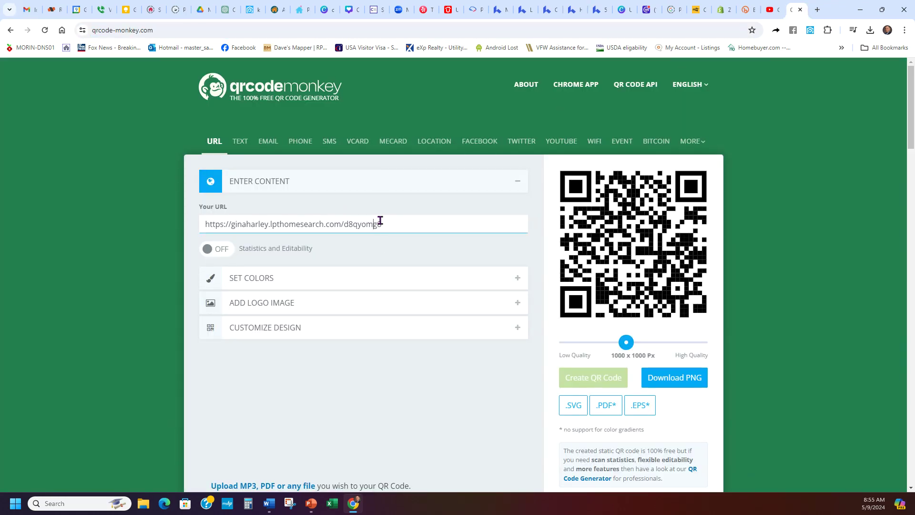
click(597, 9)
click(571, 9)
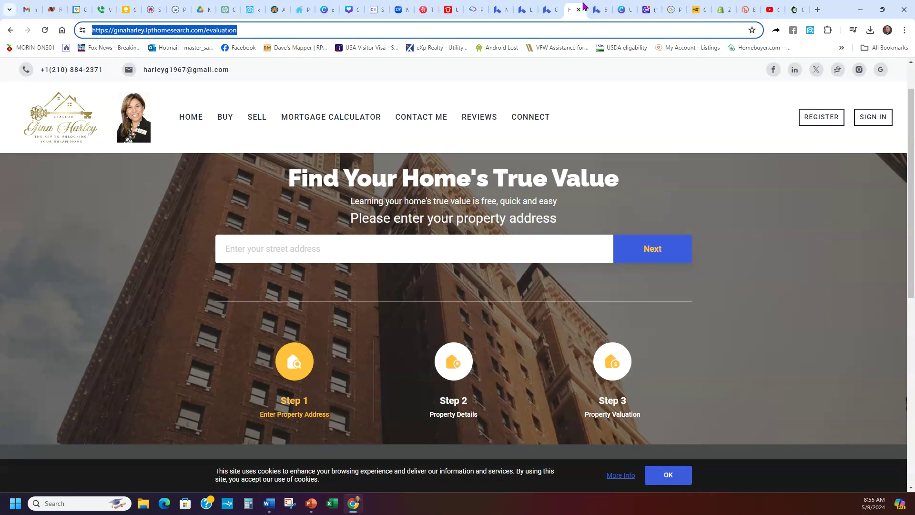
click(795, 10)
double_click(315, 222)
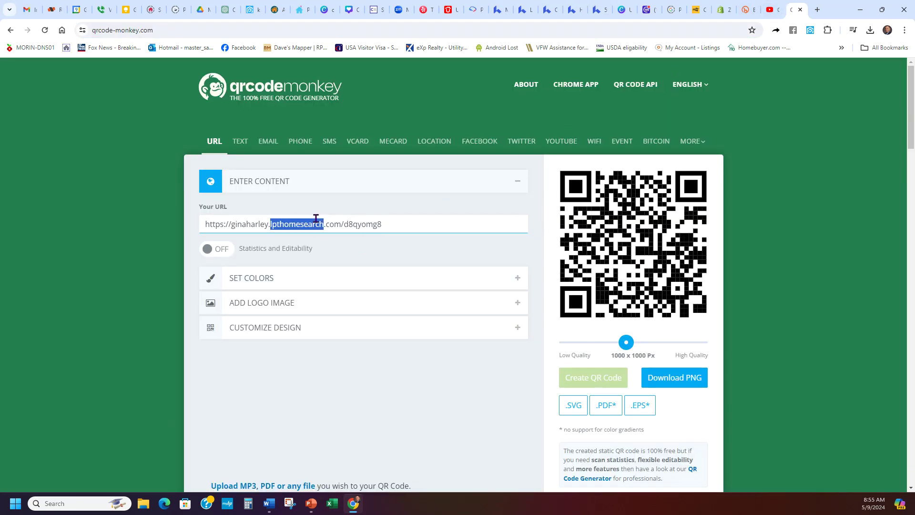
key(ctrl+a)
key(ctrl+v)
click(579, 379)
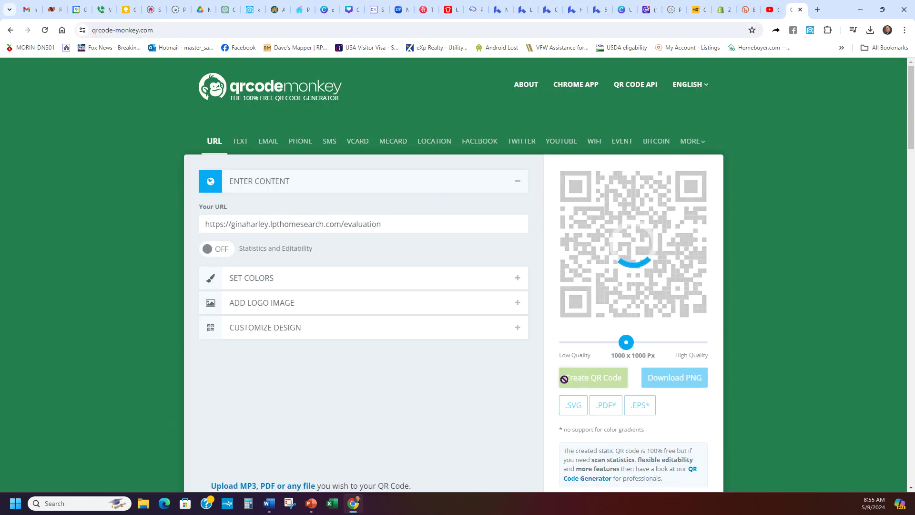